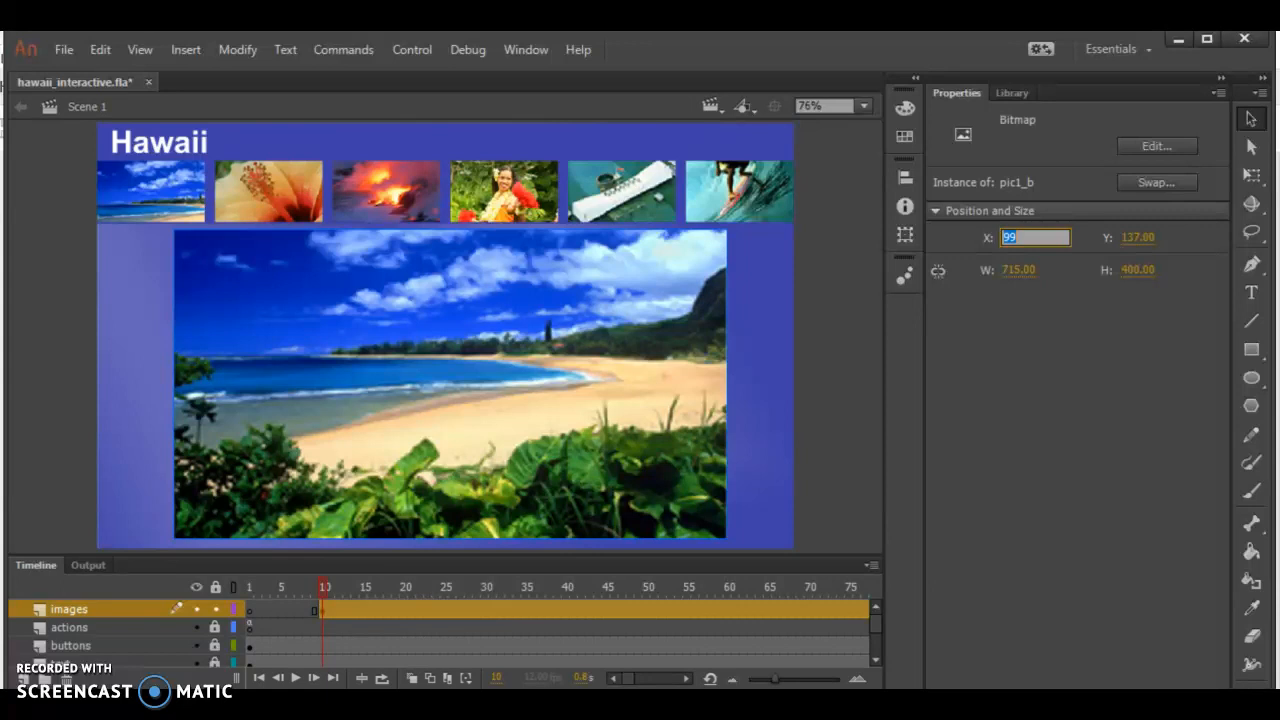
Position the large beach bitmap at X 90 and Y 140 on the stage
text(90)
key(Tab)
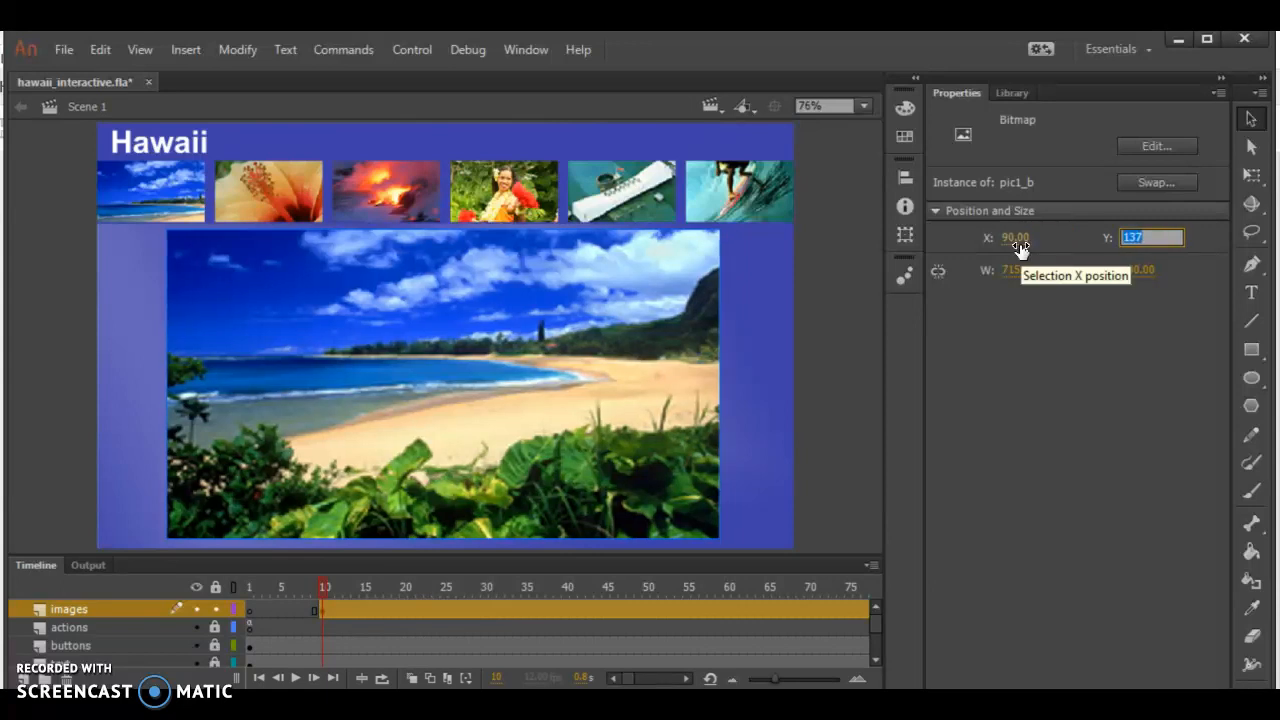
text(140)
key(Tab)
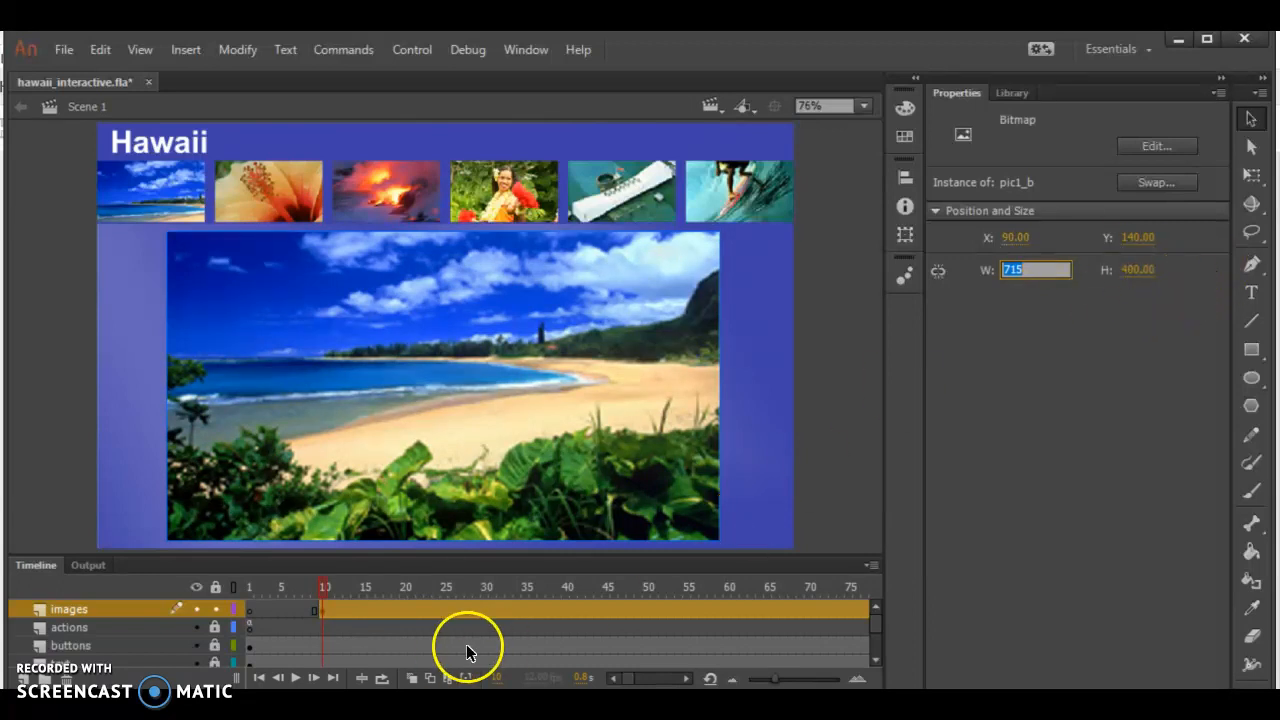
Add a keyframe at frame 20 of the images layer and swap its bitmap for pic2_b
click(402, 610)
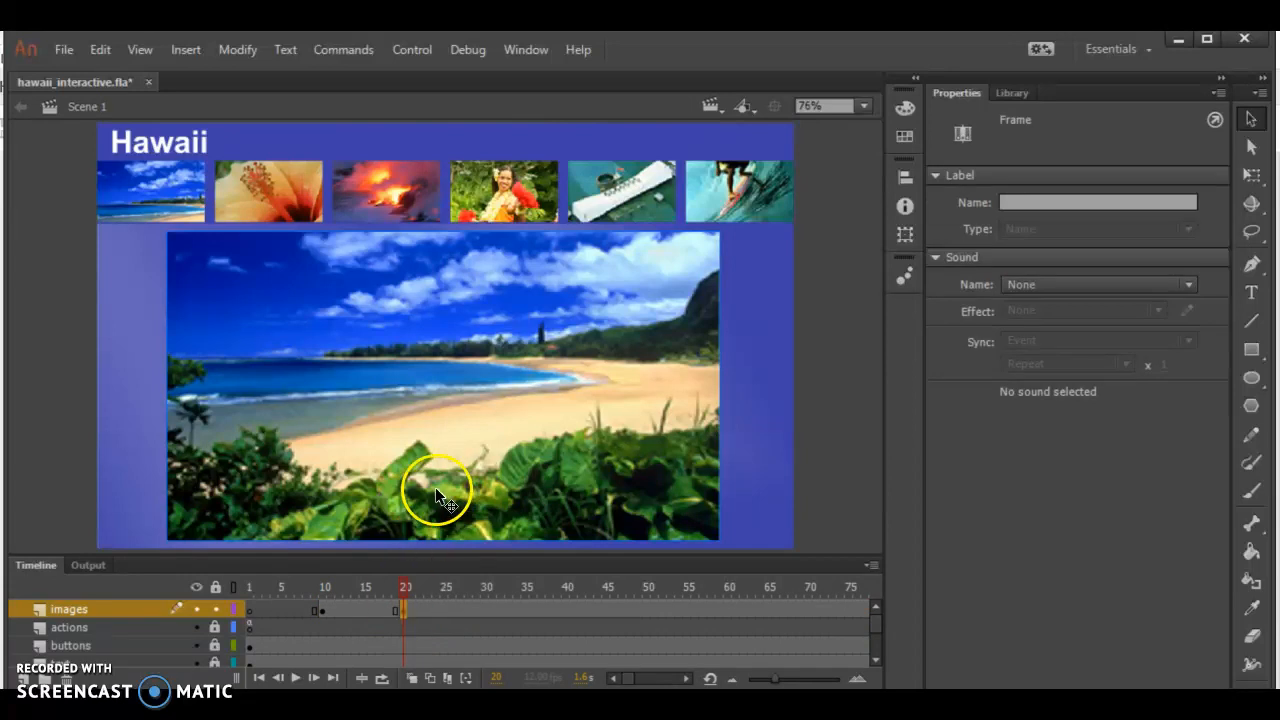
click(408, 379)
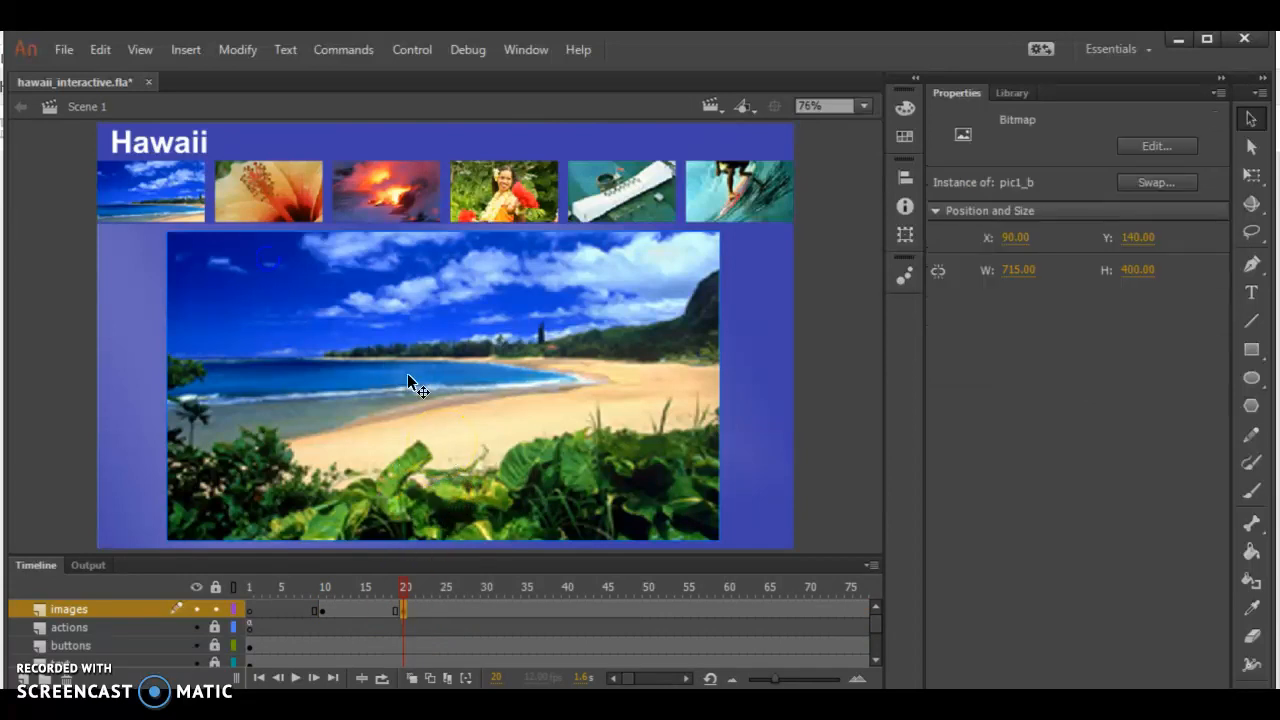
click(1156, 182)
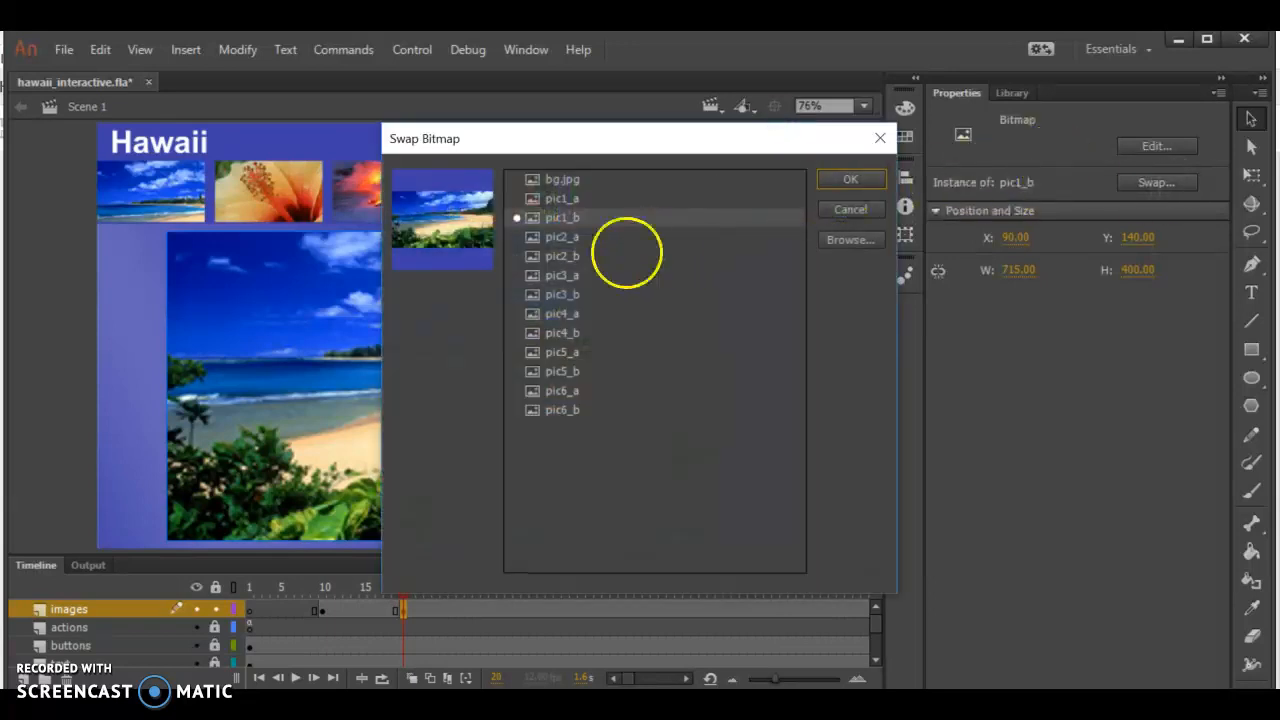
click(562, 256)
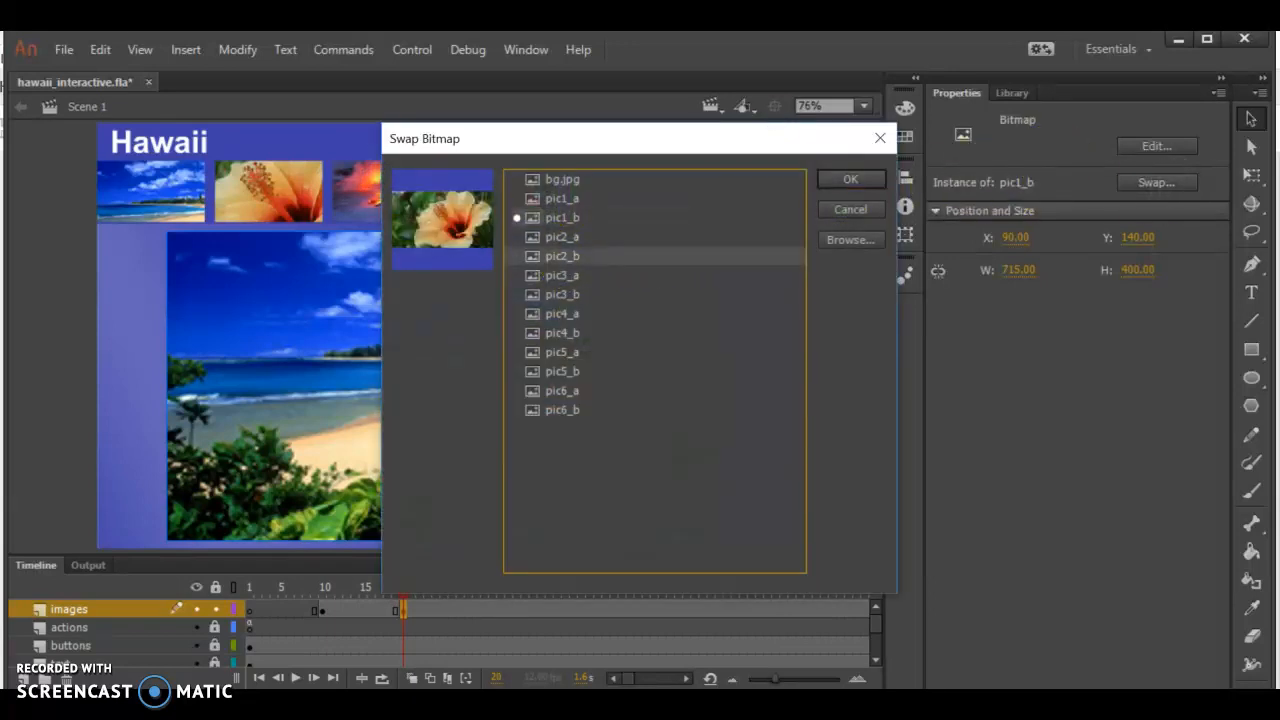
click(850, 180)
click(610, 539)
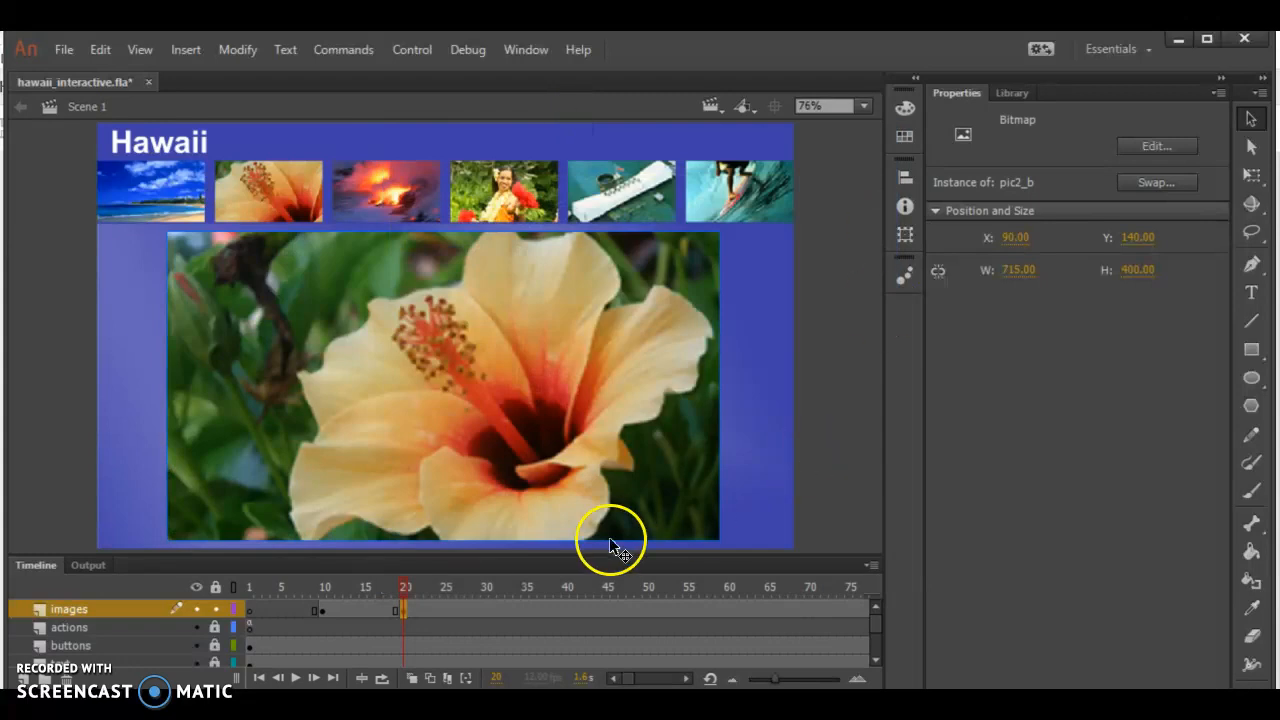
Add a keyframe at frame 30 of the images layer and swap its bitmap for pic3_b
click(484, 609)
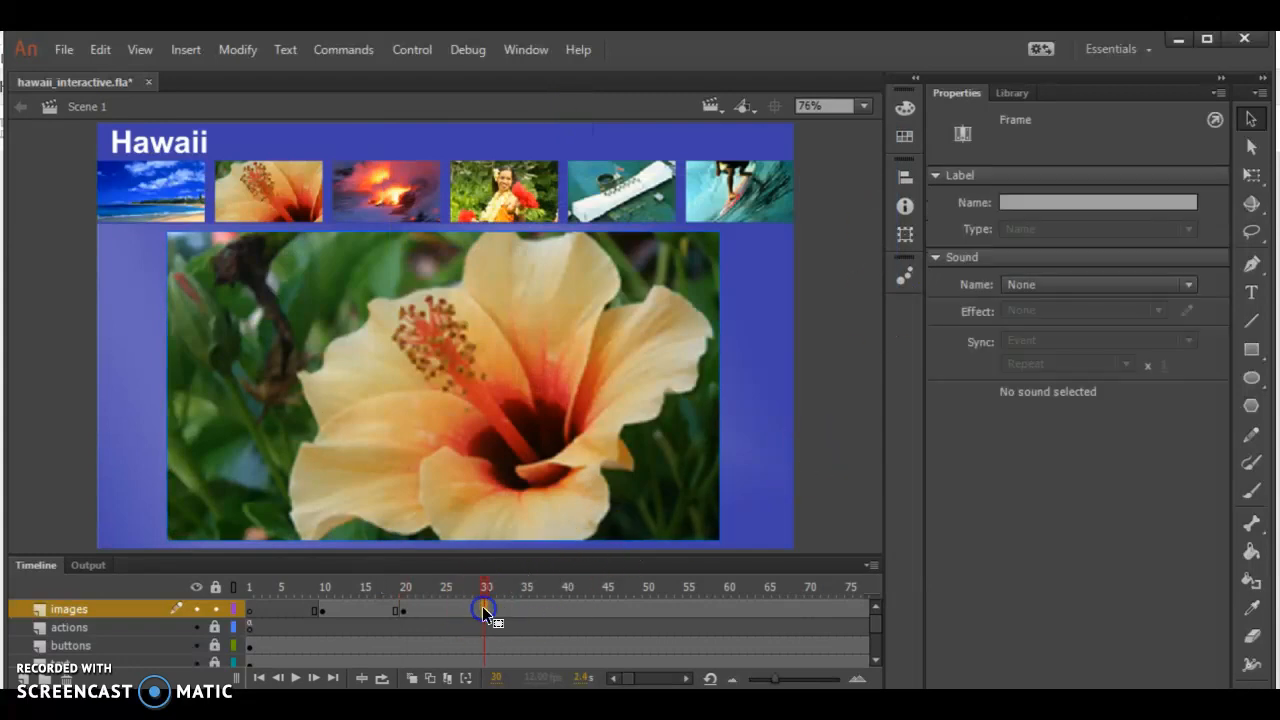
click(486, 394)
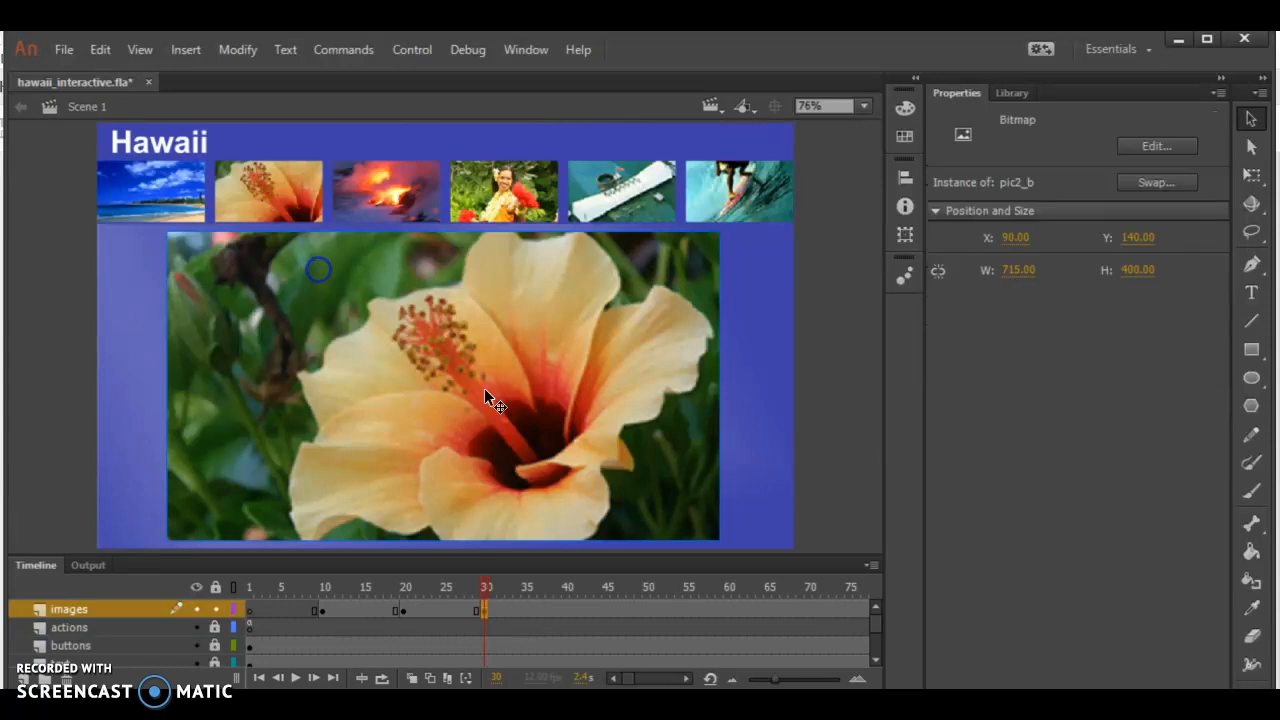
click(1186, 181)
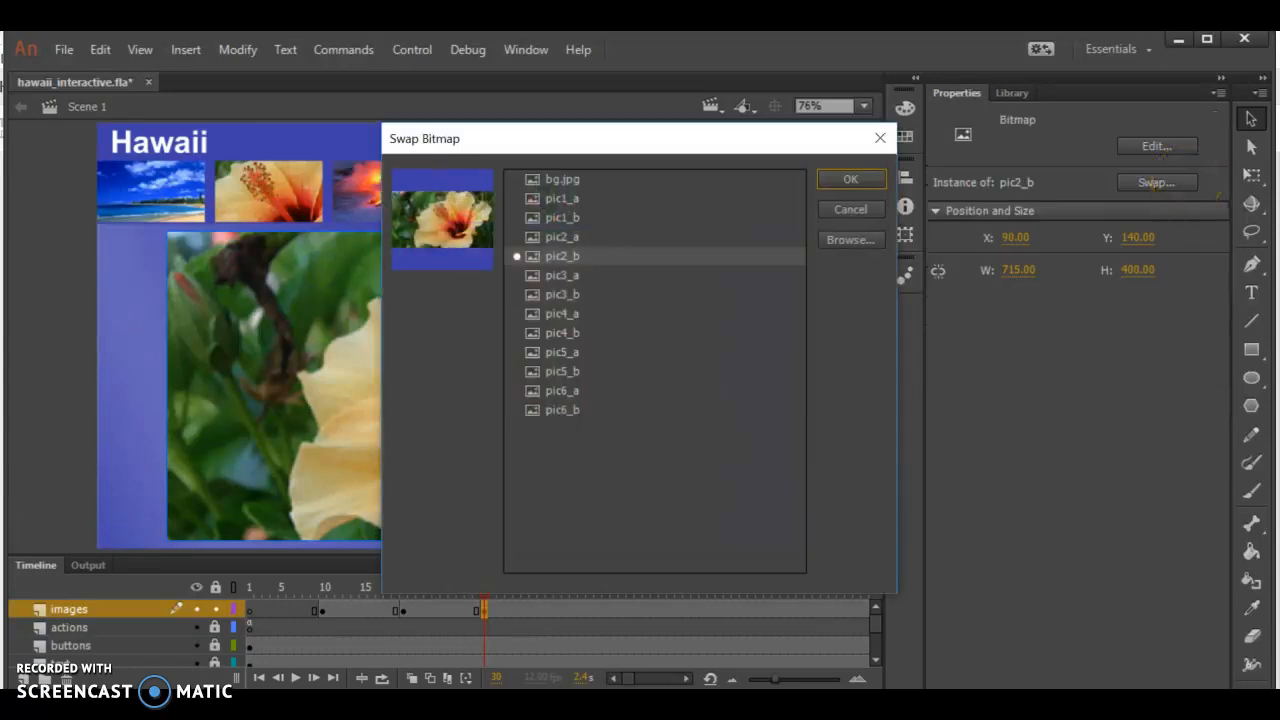
click(562, 294)
click(850, 180)
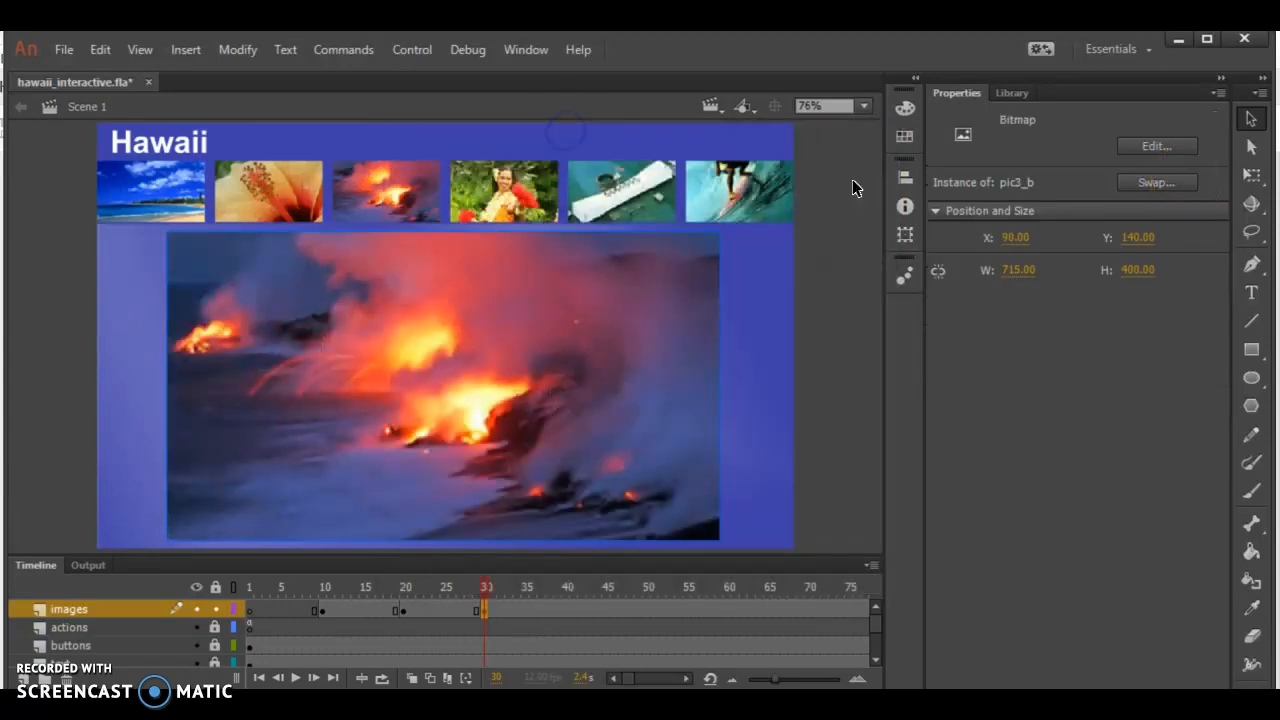
Add a keyframe at frame 40 of the images layer and swap its bitmap for pic4_b
click(565, 611)
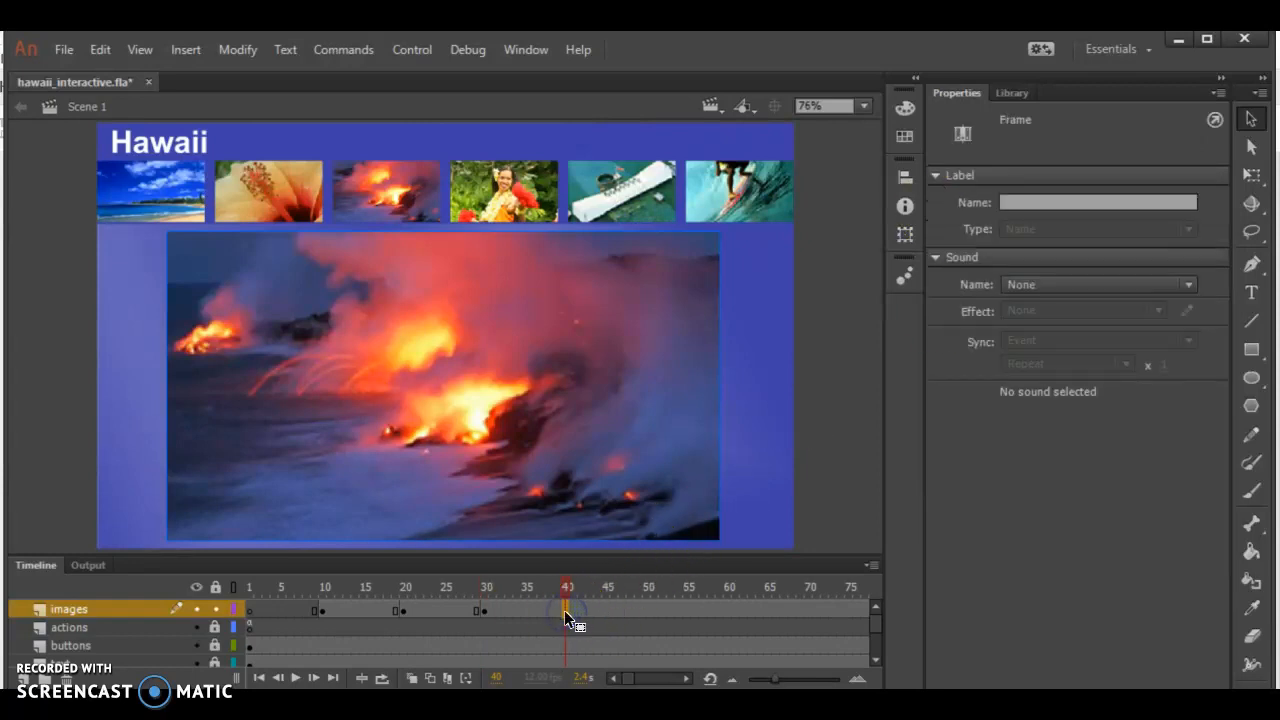
double_click(514, 419)
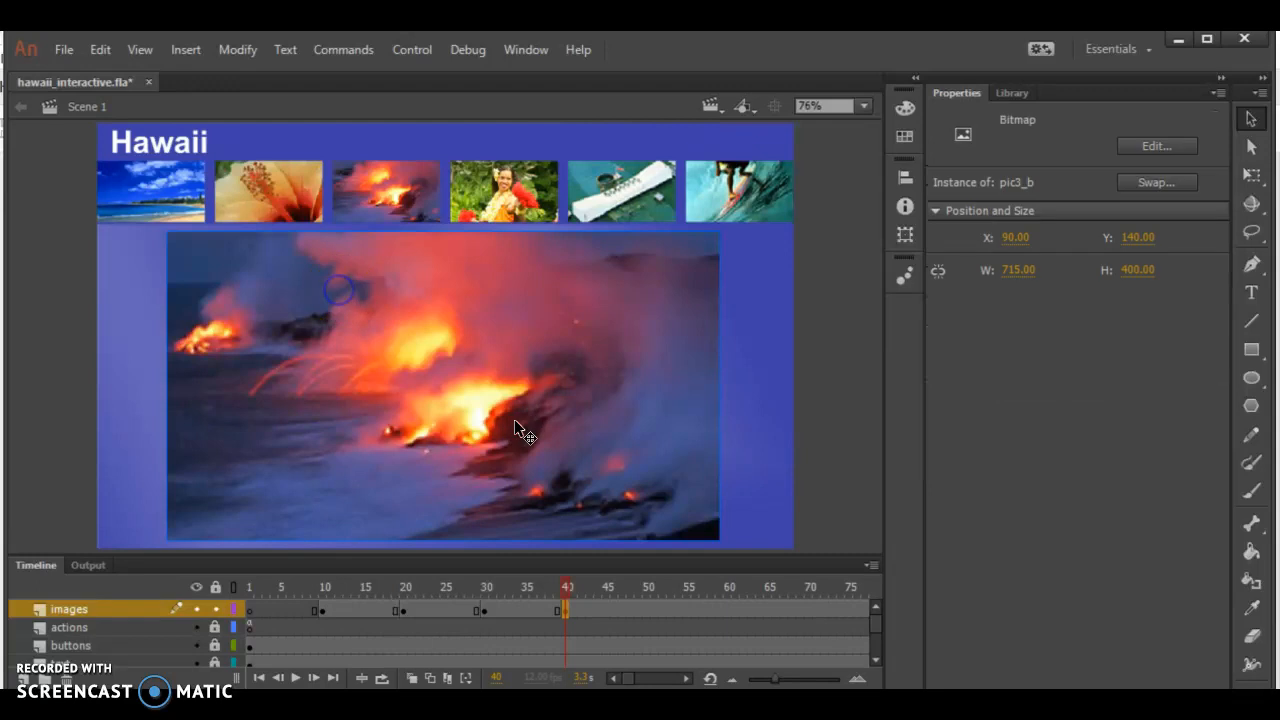
click(565, 333)
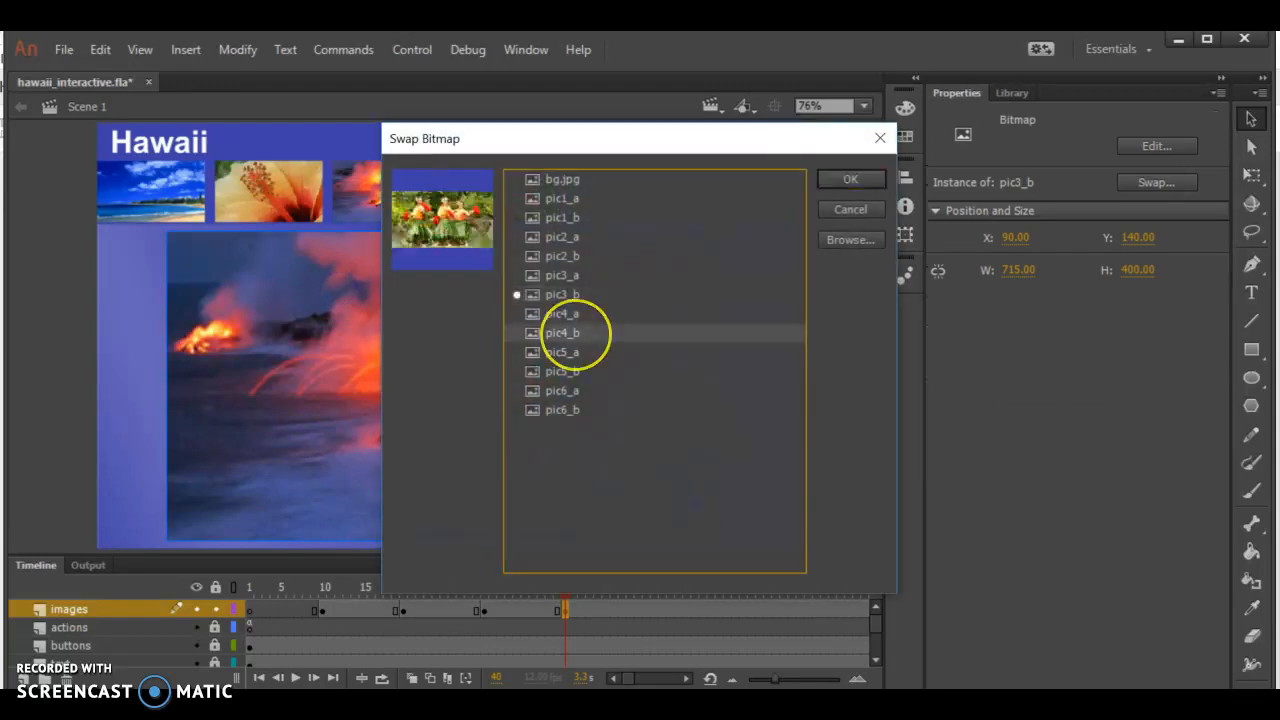
click(866, 179)
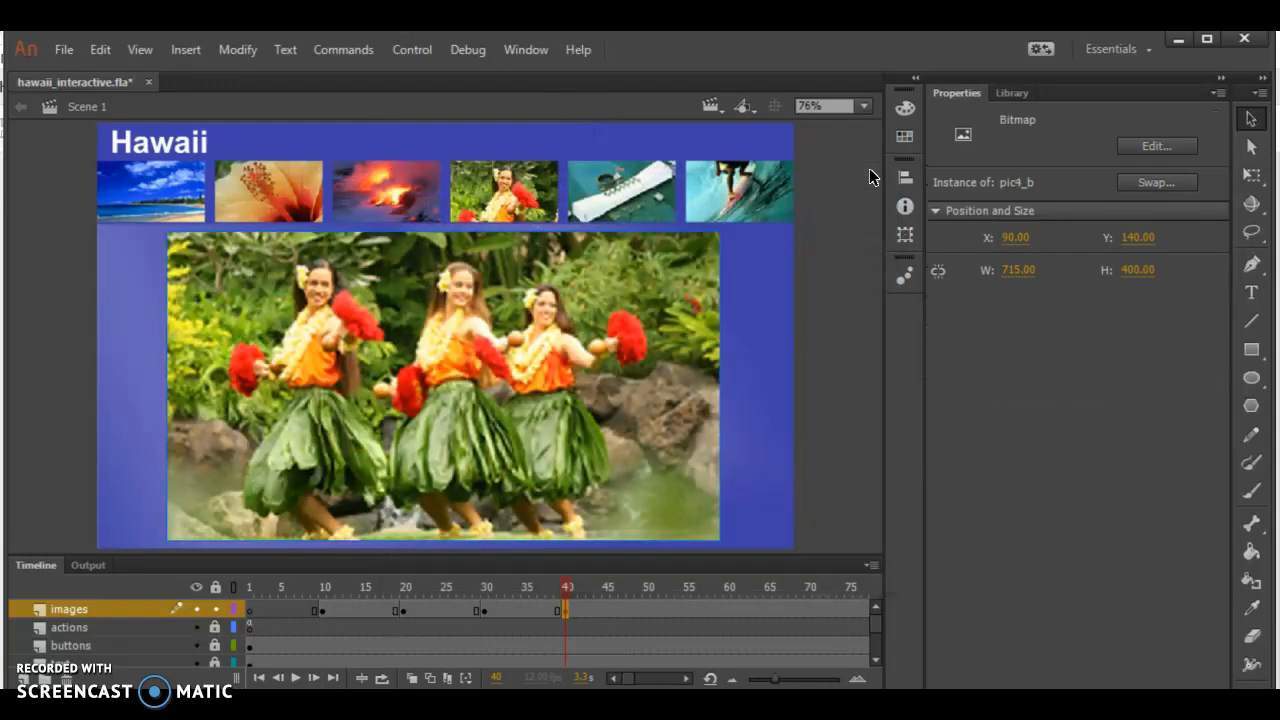
Add a keyframe at frame 50 of the images layer and swap its bitmap for pic5_b
click(655, 611)
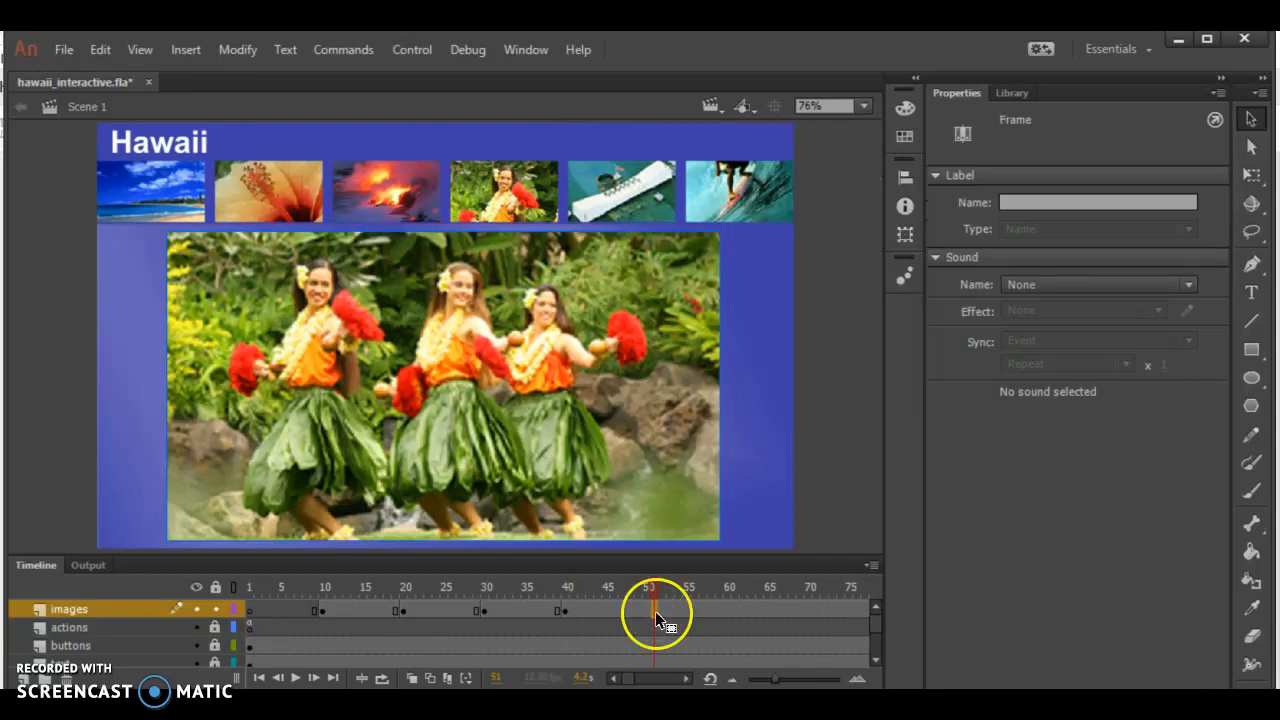
click(647, 609)
click(380, 300)
click(1157, 182)
click(585, 371)
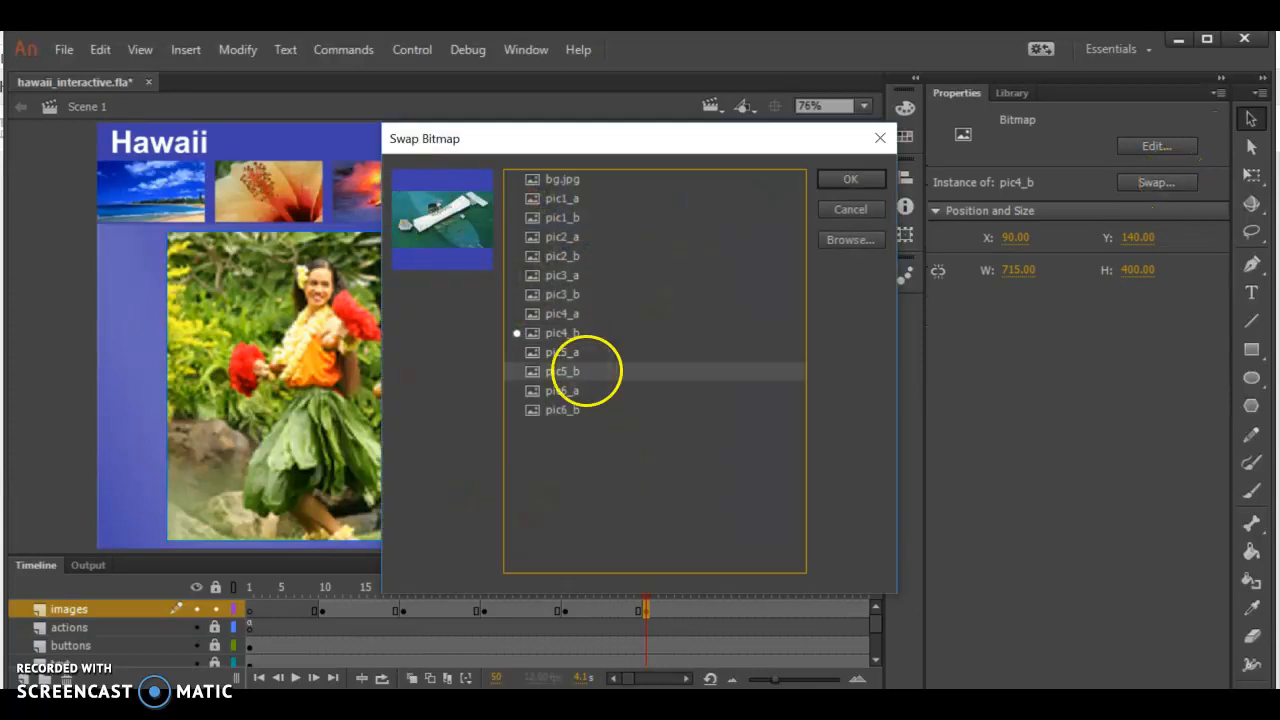
click(850, 179)
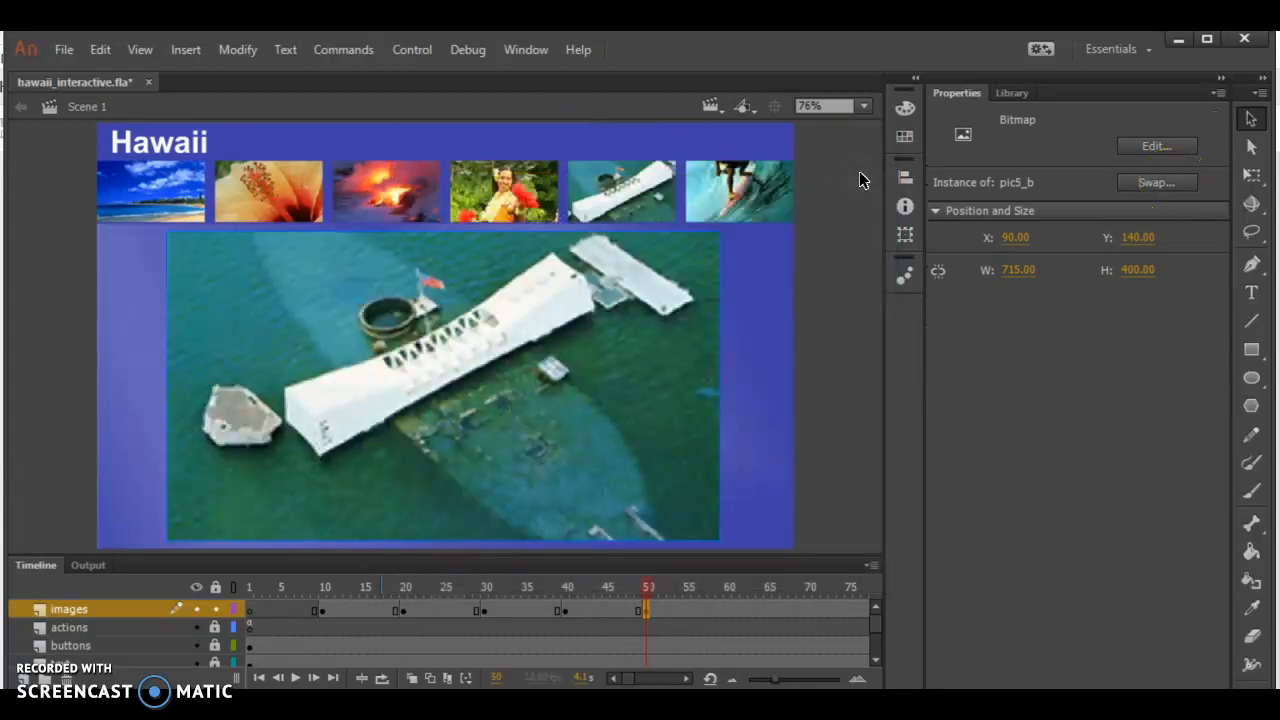
Add a keyframe at frame 60 of the images layer and swap its bitmap for pic6_b
click(724, 622)
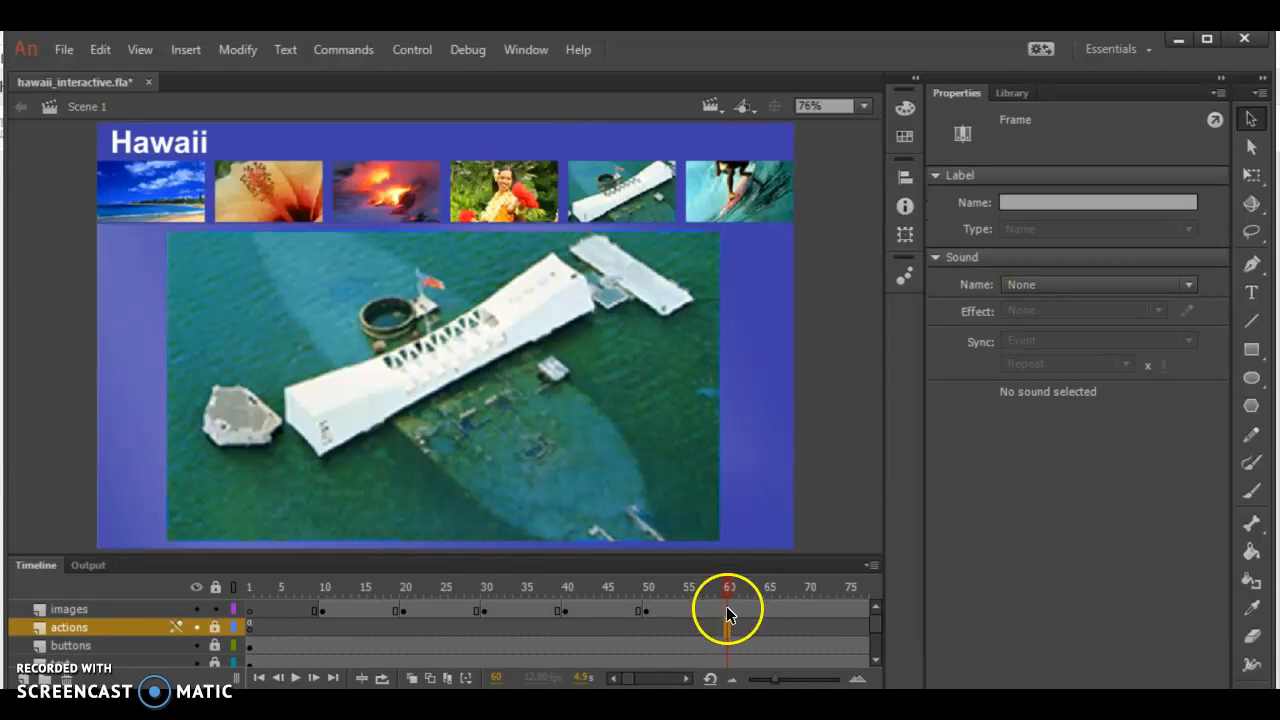
click(727, 609)
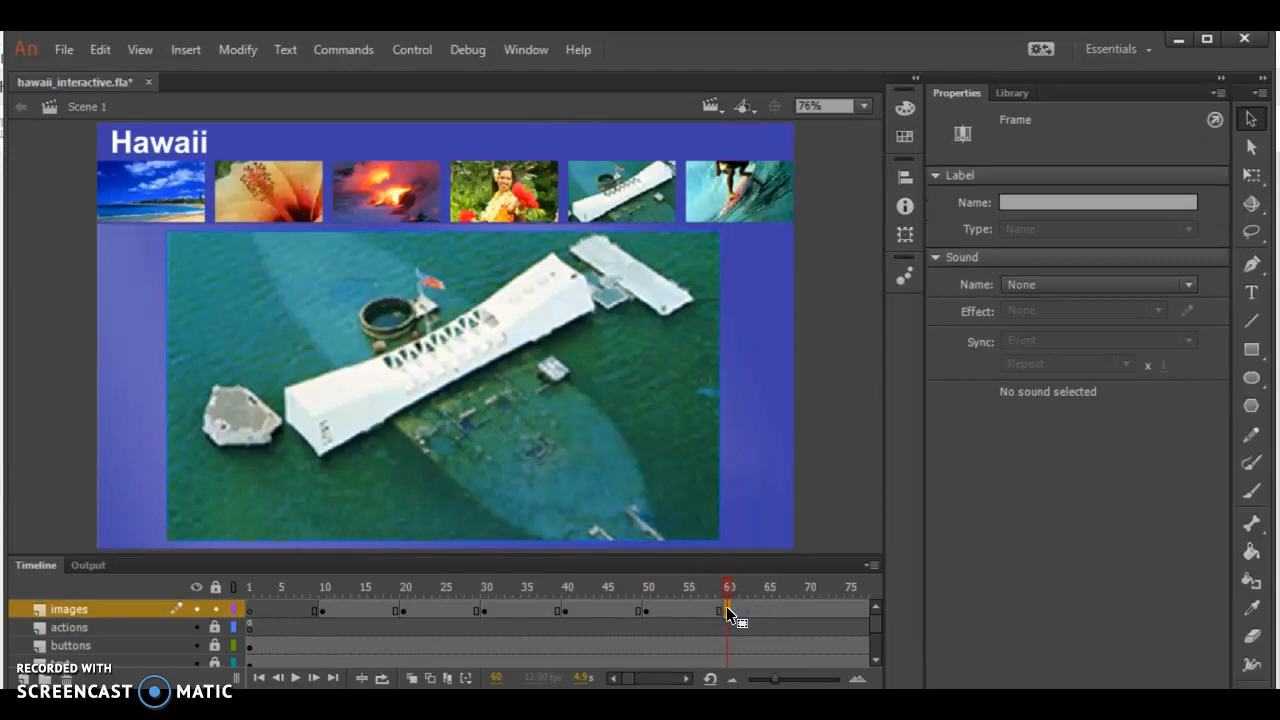
click(547, 388)
click(1161, 182)
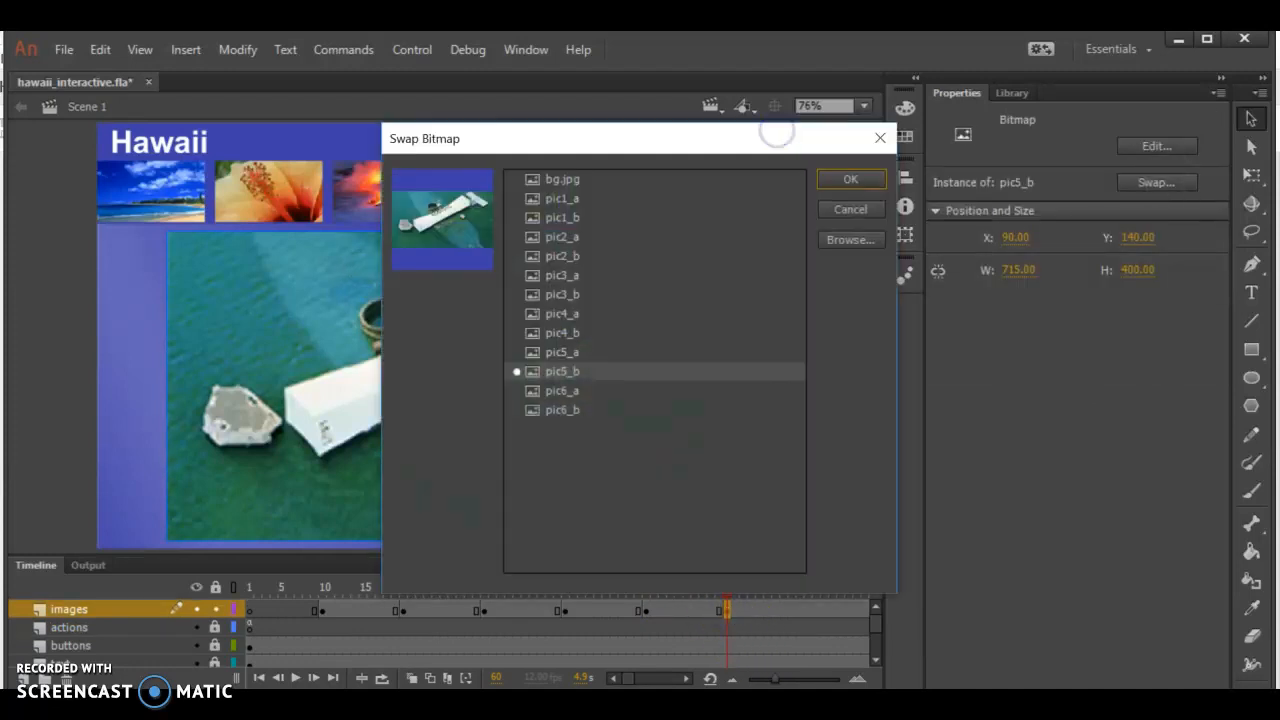
click(562, 410)
click(850, 179)
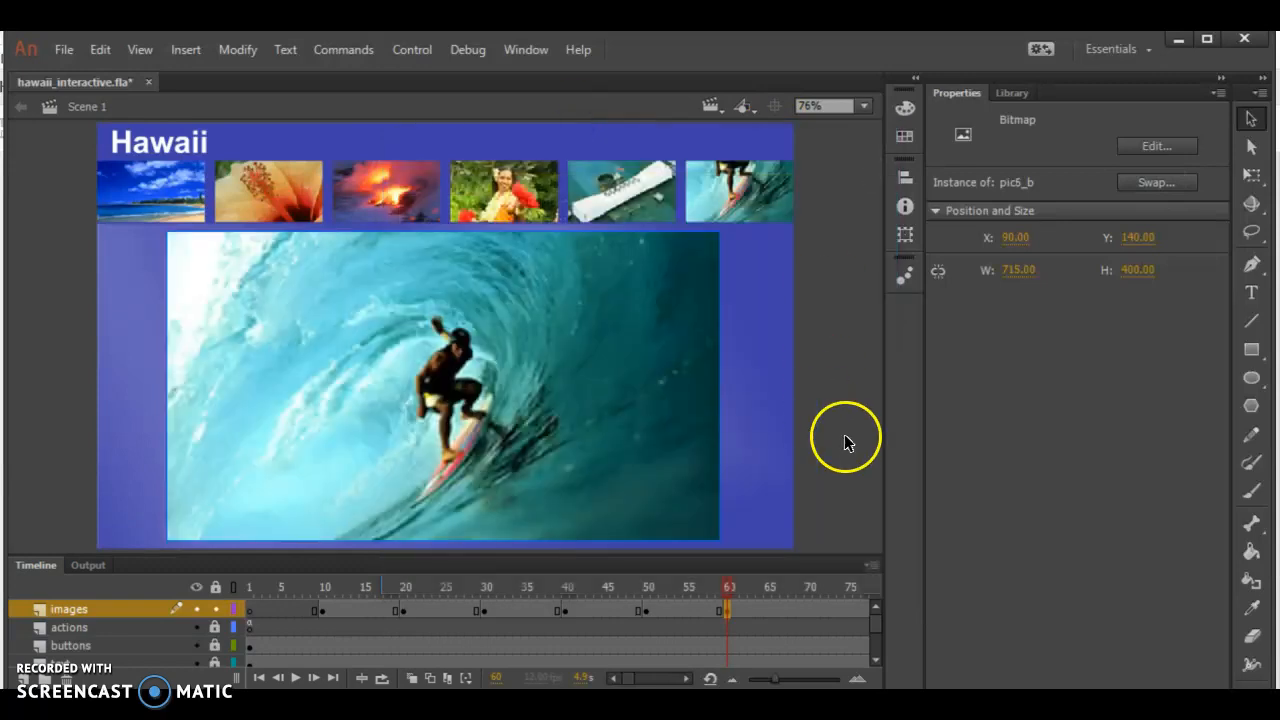
Scrub the timeline back to frame 1 to review the swapped images
drag(605, 590, 257, 586)
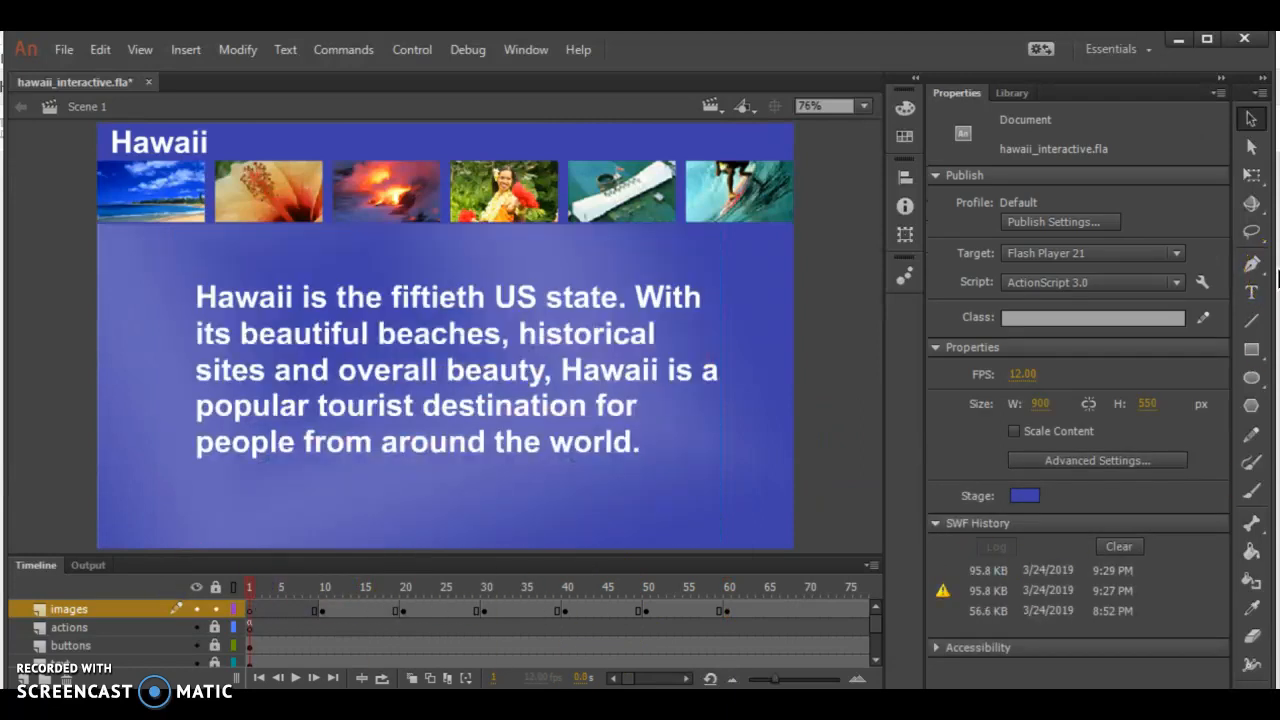
key(Return)
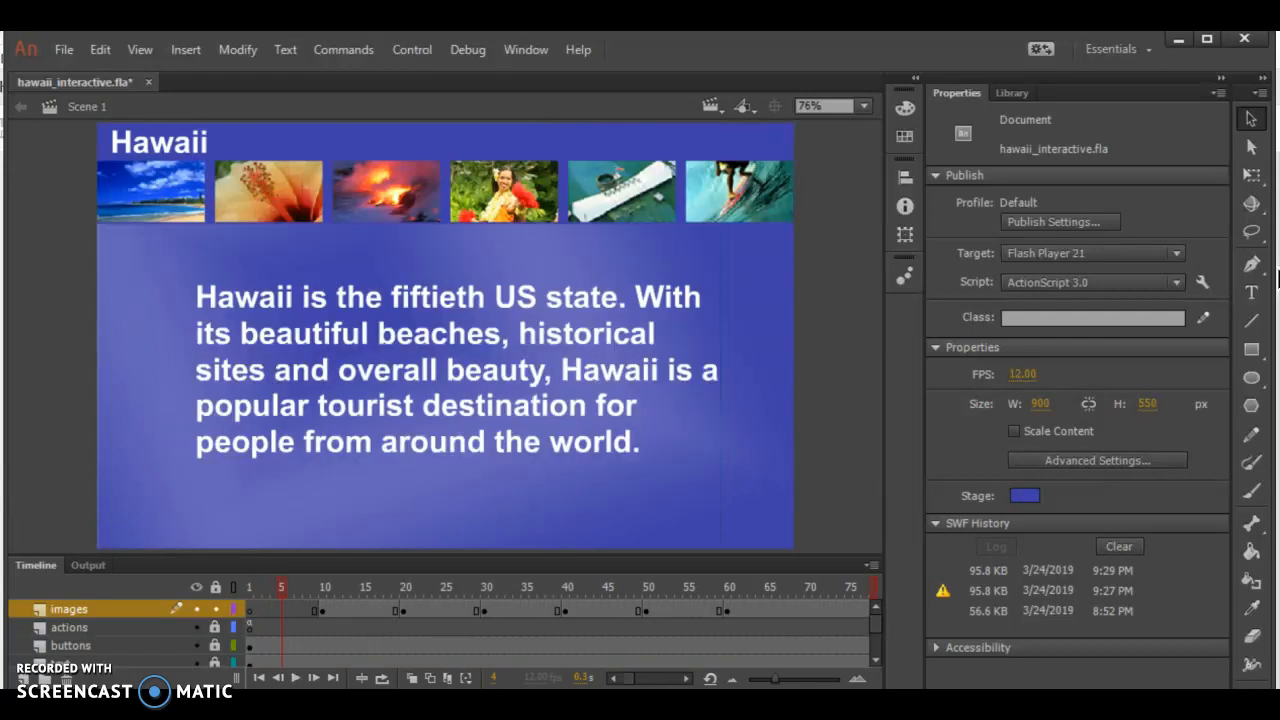
Switch to script.pdf in Adobe Acrobat and examine the frame label names used in the gotoAndStop calls, before returning to Adobe Animate
click(400, 704)
click(500, 523)
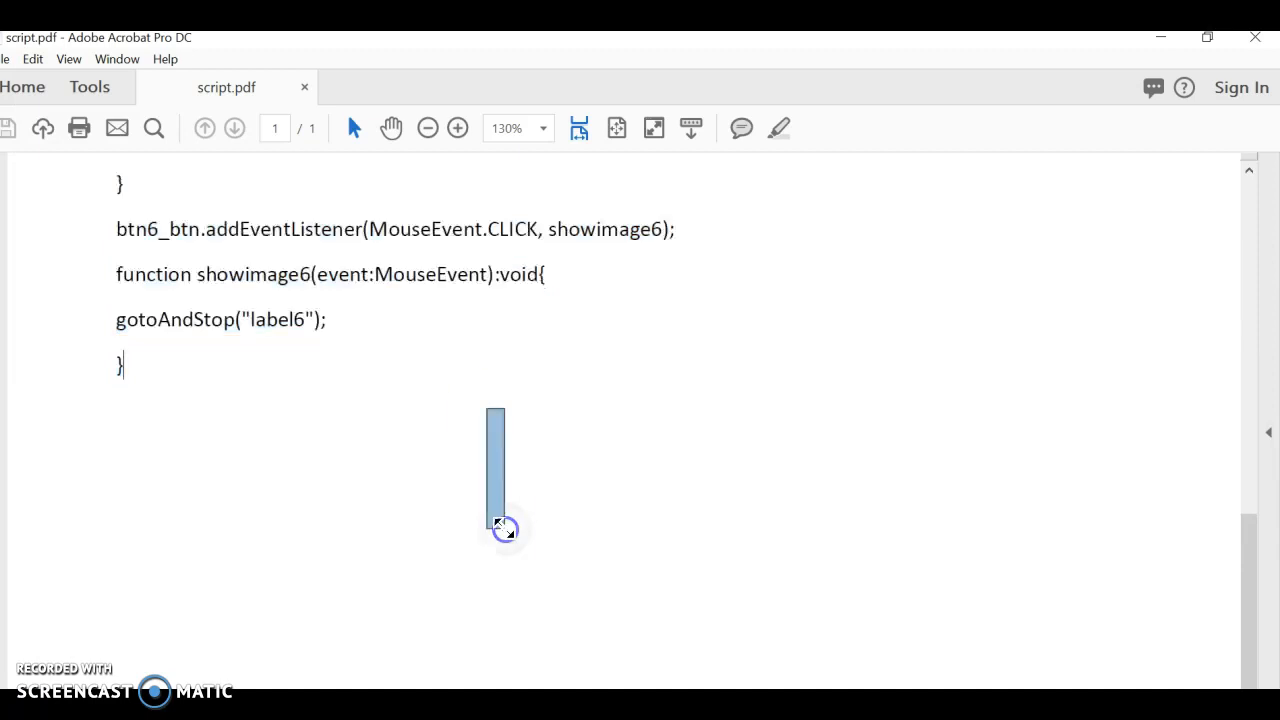
double_click(290, 340)
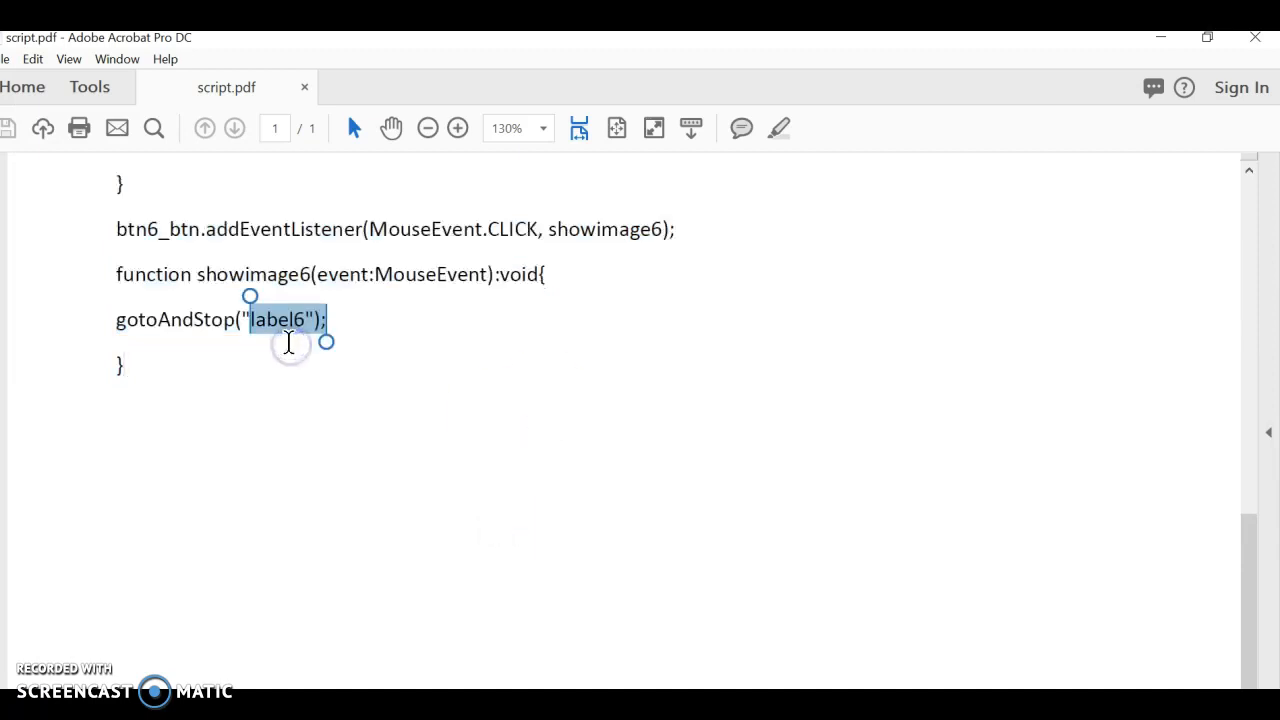
drag(1248, 600, 1246, 198)
double_click(260, 450)
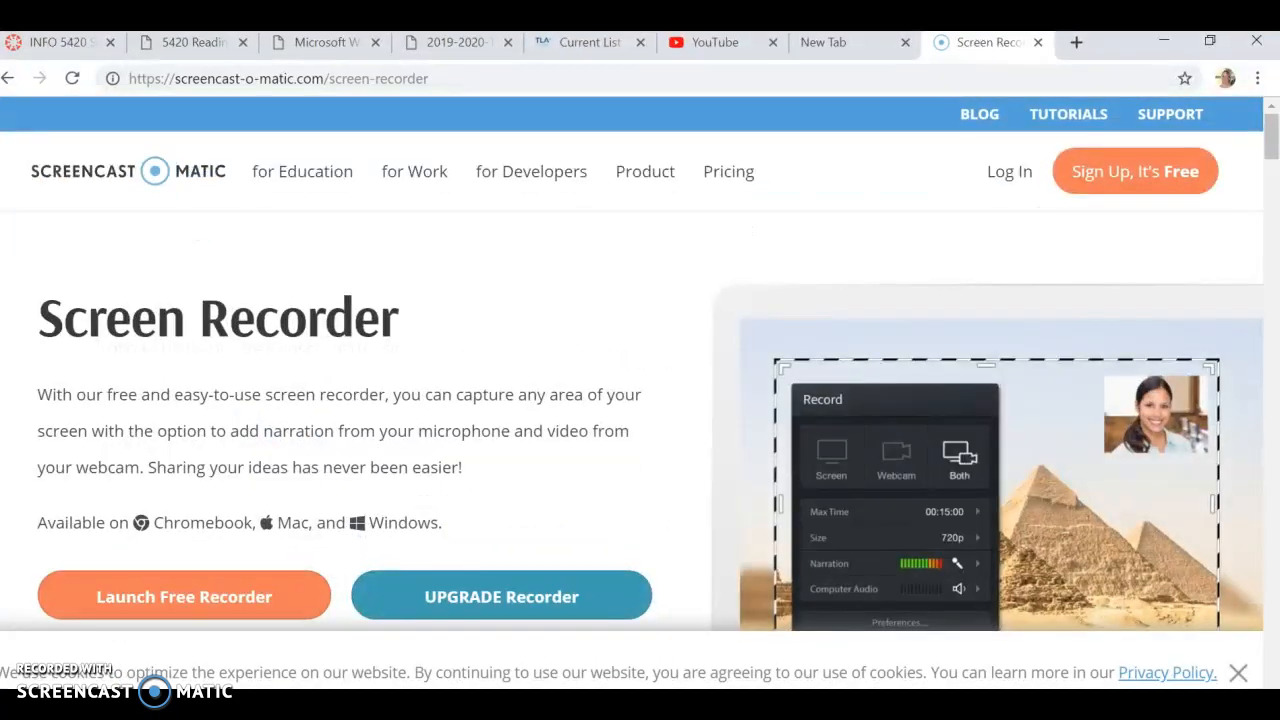
key(alt+Tab)
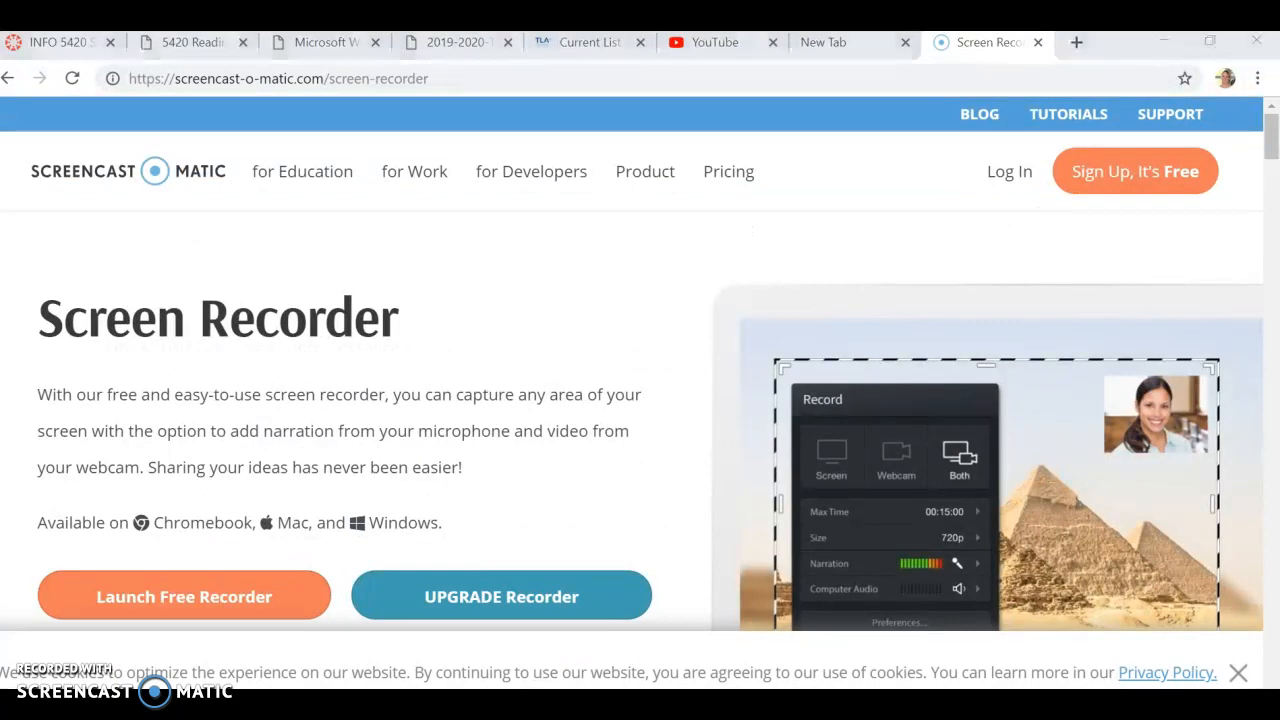
Give the keyframe at frame 10 of the images layer the frame label label1
click(323, 611)
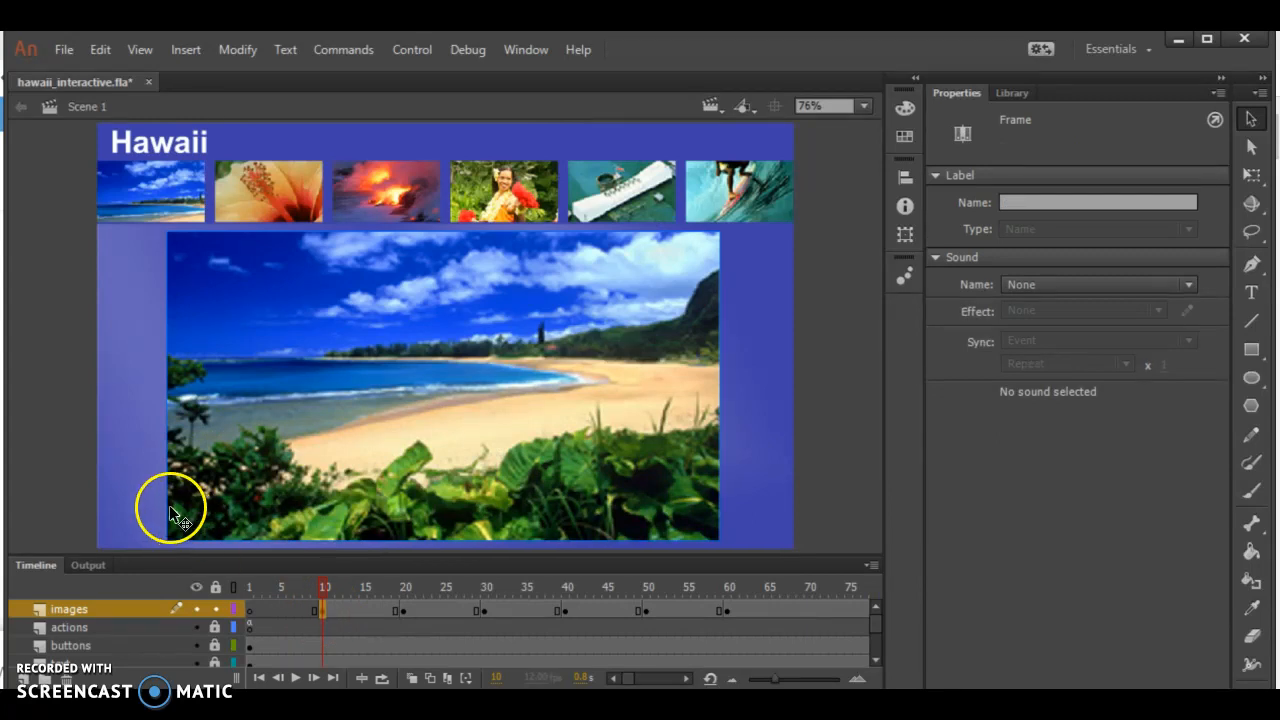
click(146, 213)
click(314, 344)
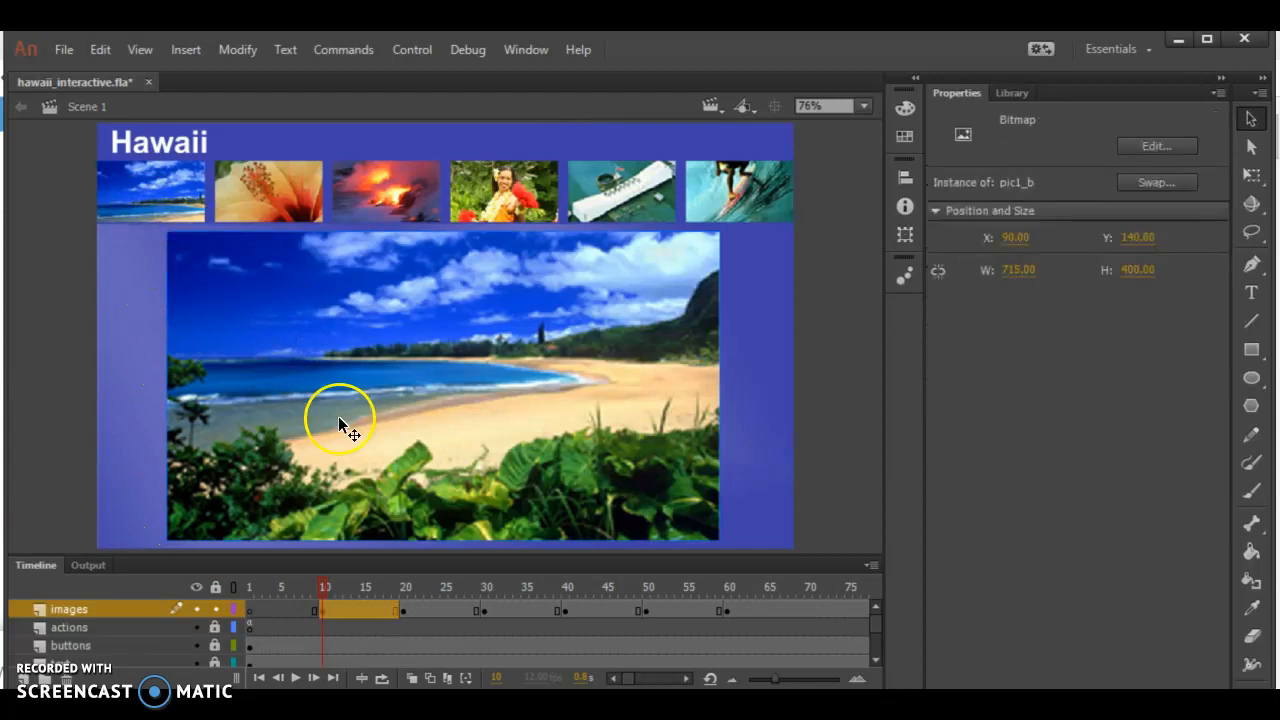
click(319, 609)
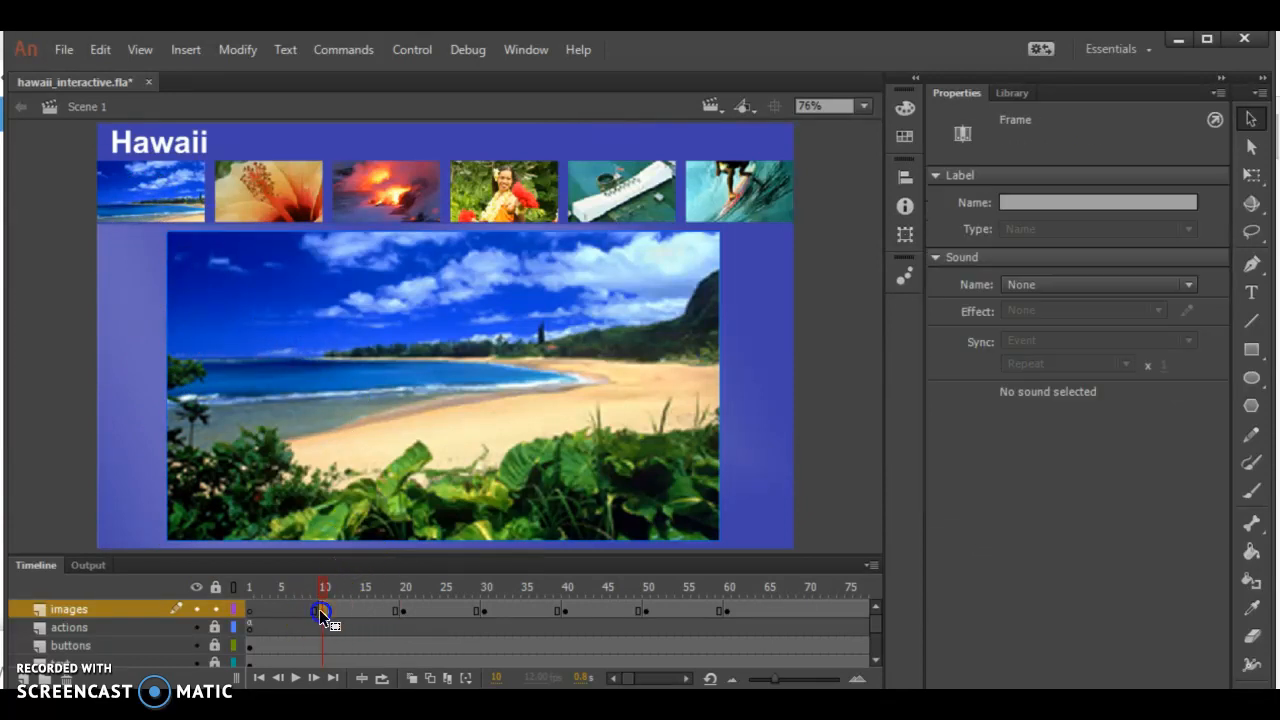
click(1077, 203)
text(lab)
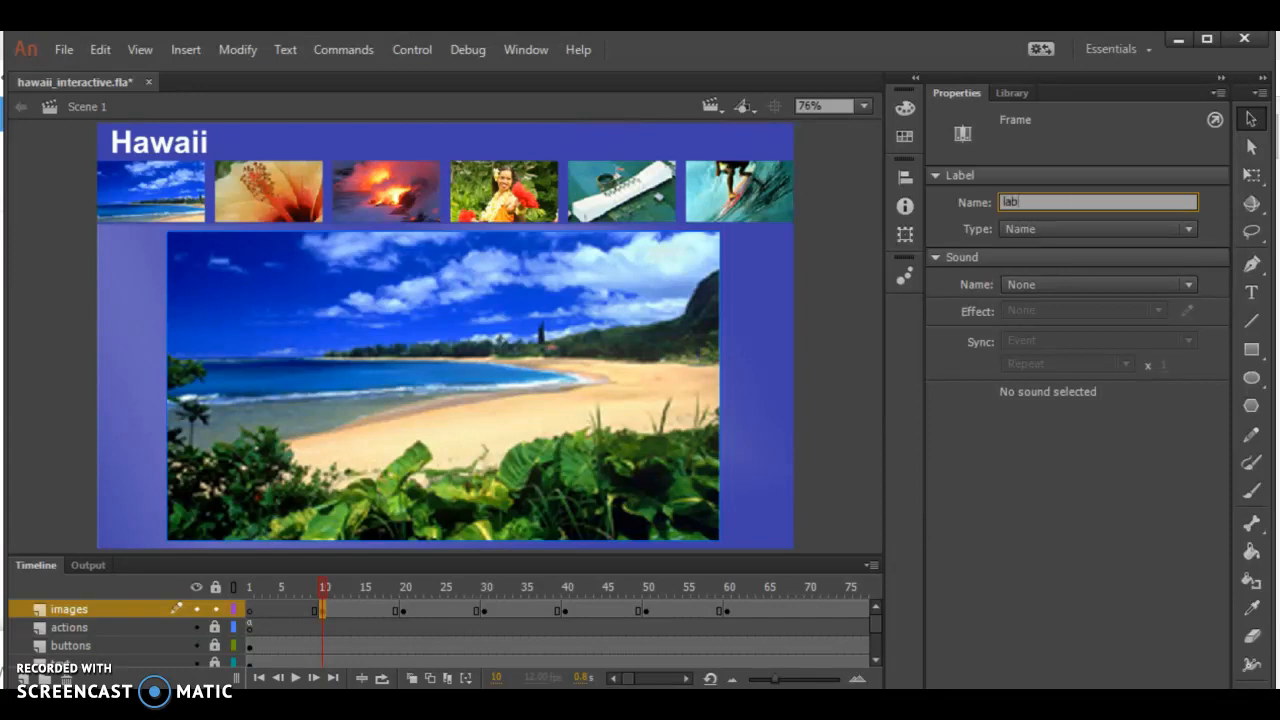
text(el1)
key(BackSpace)
key(BackSpace)
key(BackSpace)
text(le)
key(BackSpace)
key(BackSpace)
text(el)
text(1)
click(403, 611)
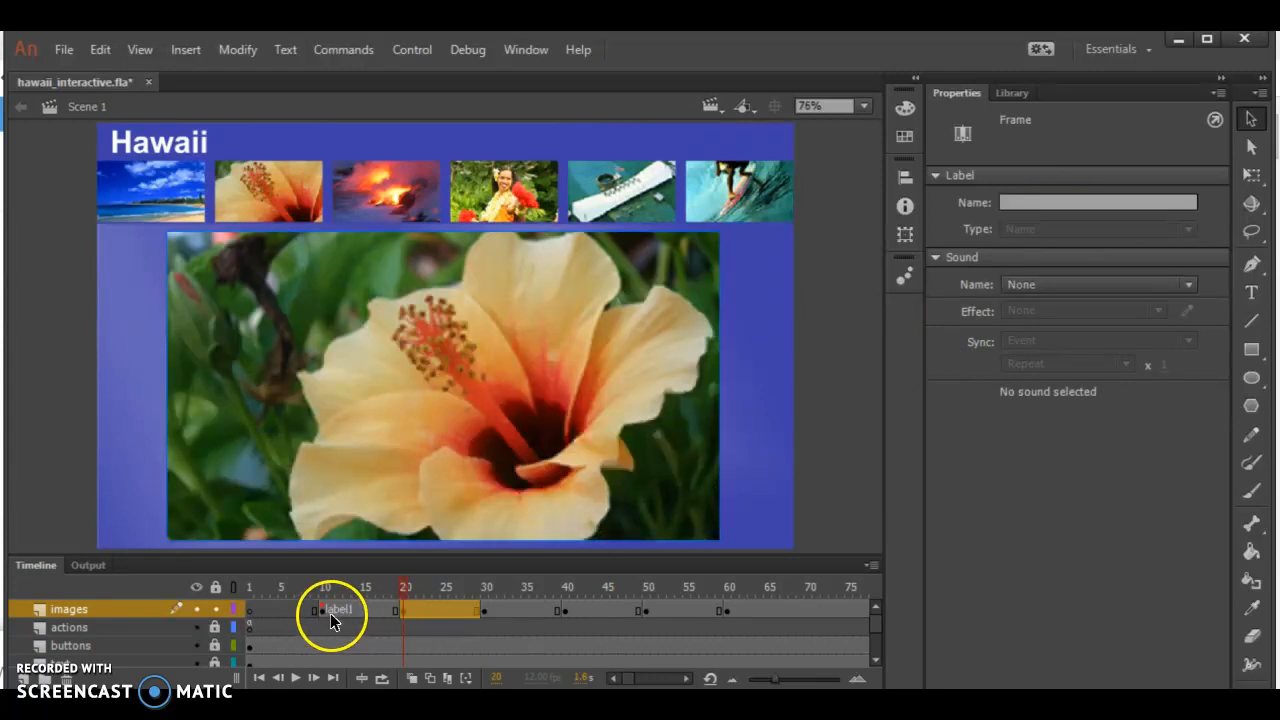
Give the keyframe at frame 20 of the images layer the frame label label2
click(266, 415)
click(404, 609)
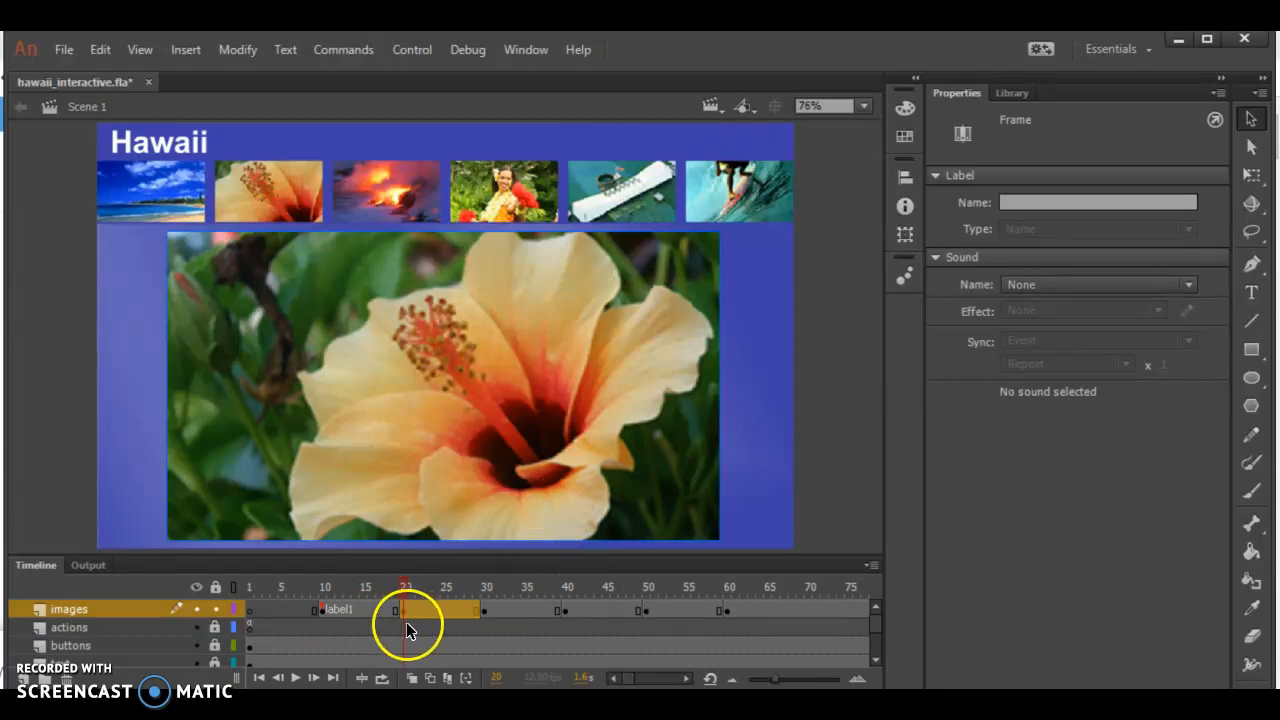
click(404, 612)
click(1013, 205)
text(kabel2)
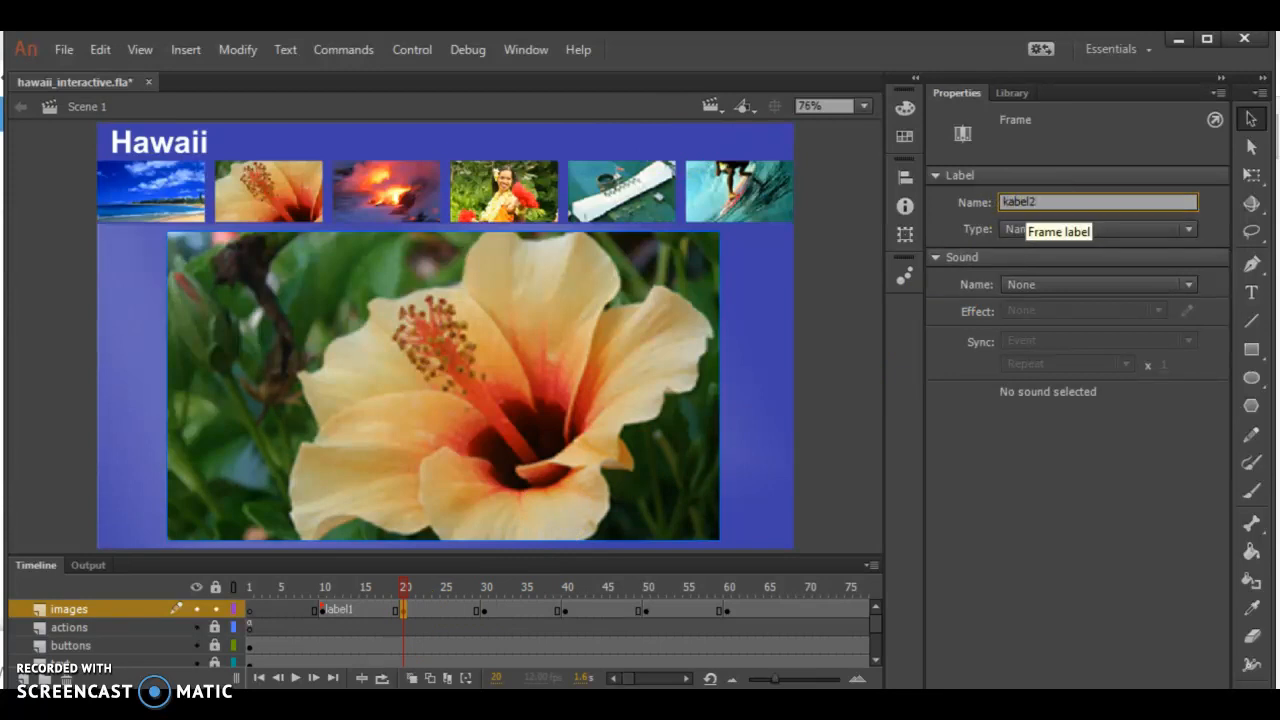
key(BackSpace)
key(BackSpace)
key(BackSpace)
key(BackSpace)
key(BackSpace)
key(BackSpace)
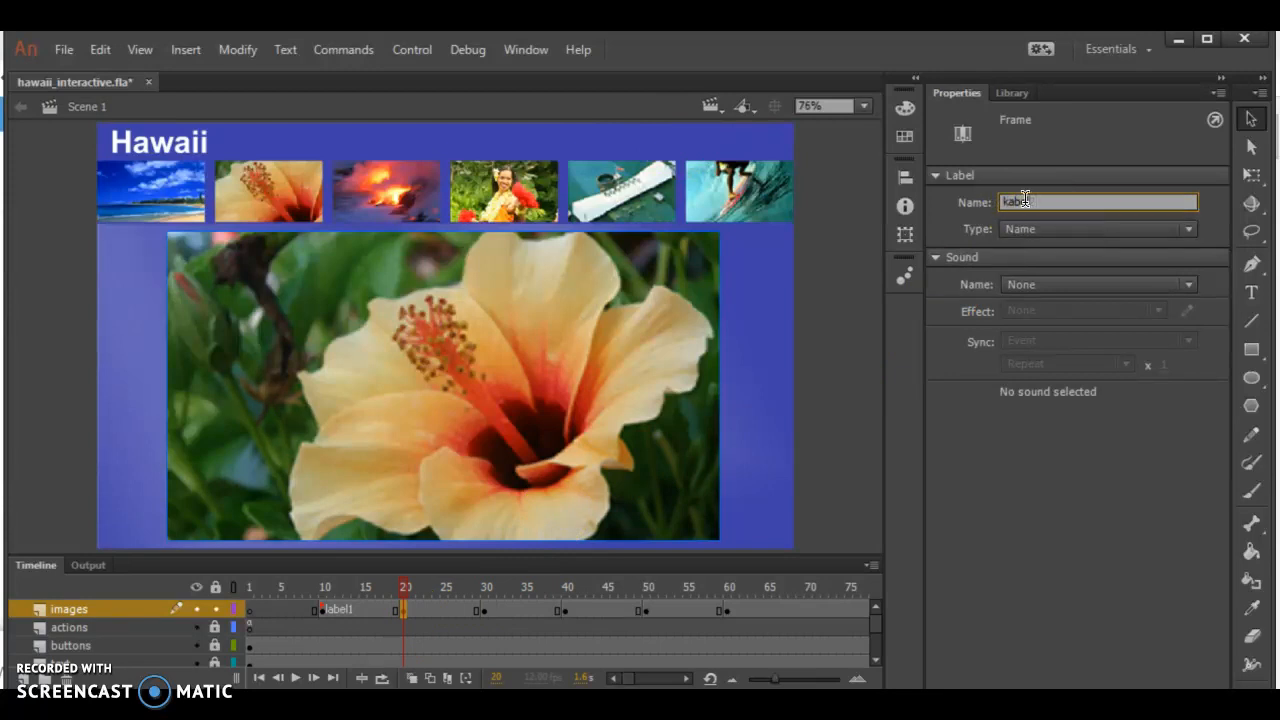
text(label2)
Label the images layer's keyframe at frame 30 label3 and the one at frame 40 label4
click(482, 611)
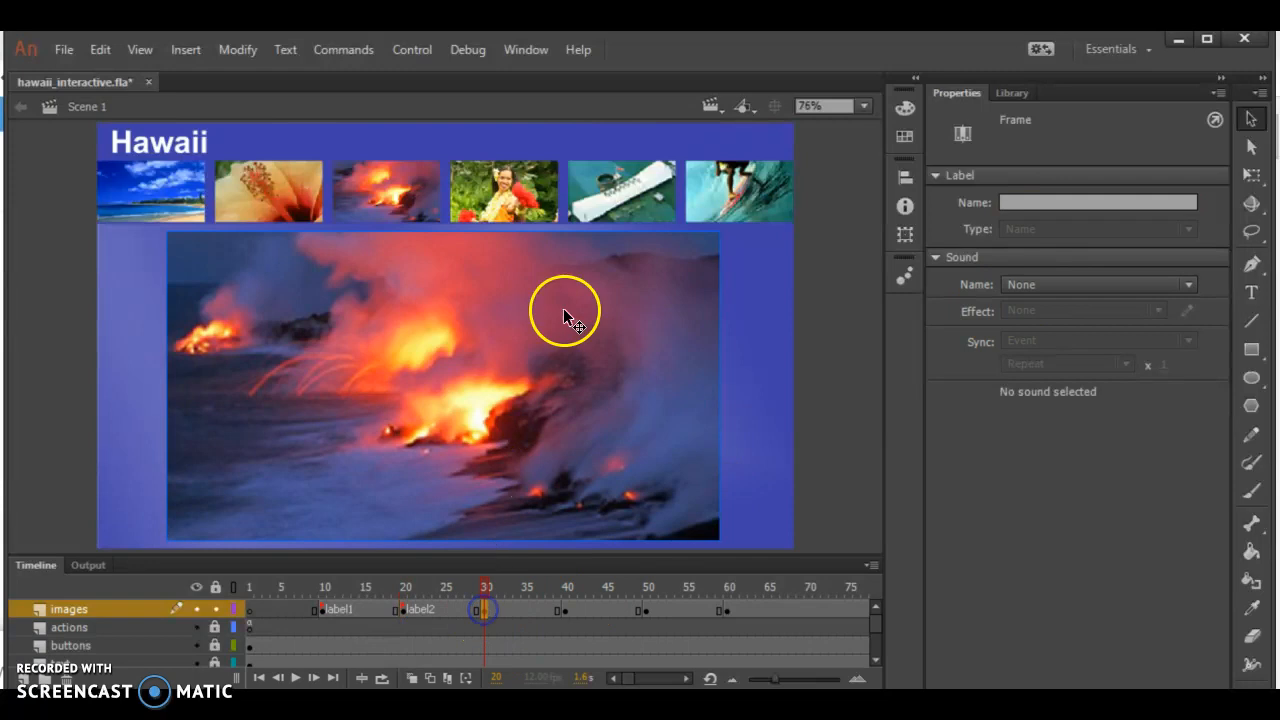
click(1016, 203)
text(label3)
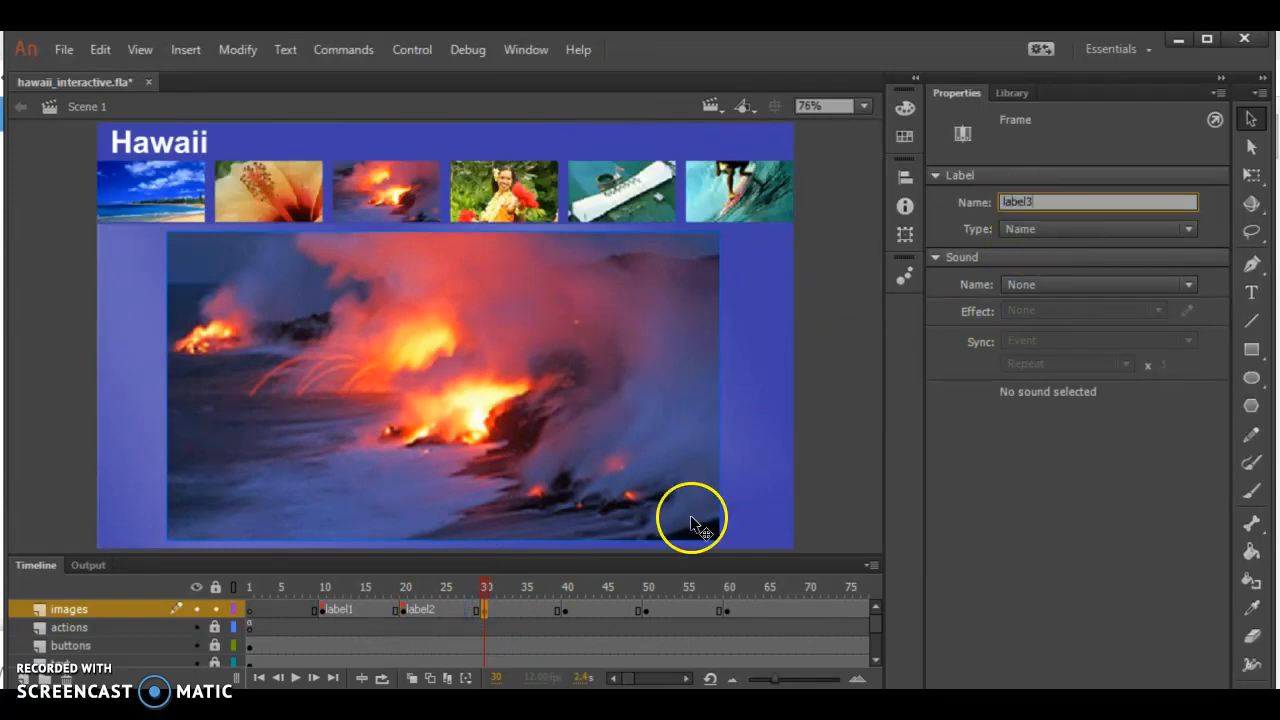
click(562, 610)
click(1026, 203)
text(labe)
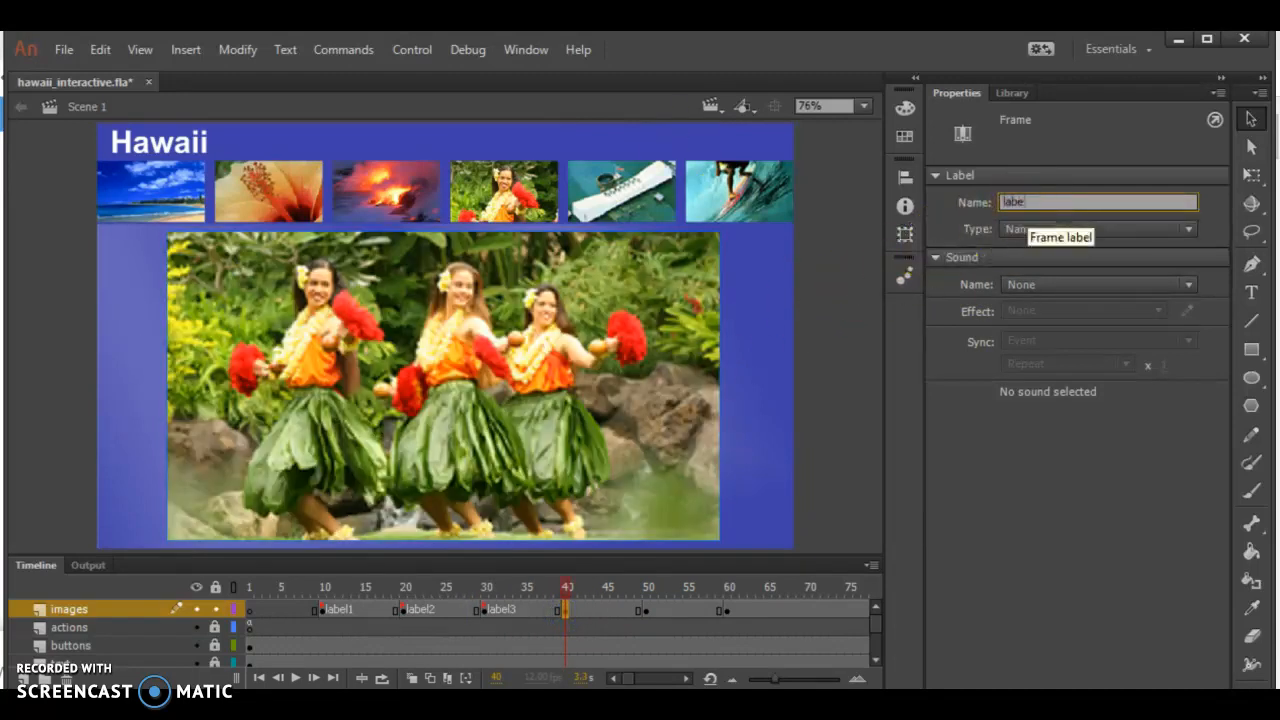
text(l4)
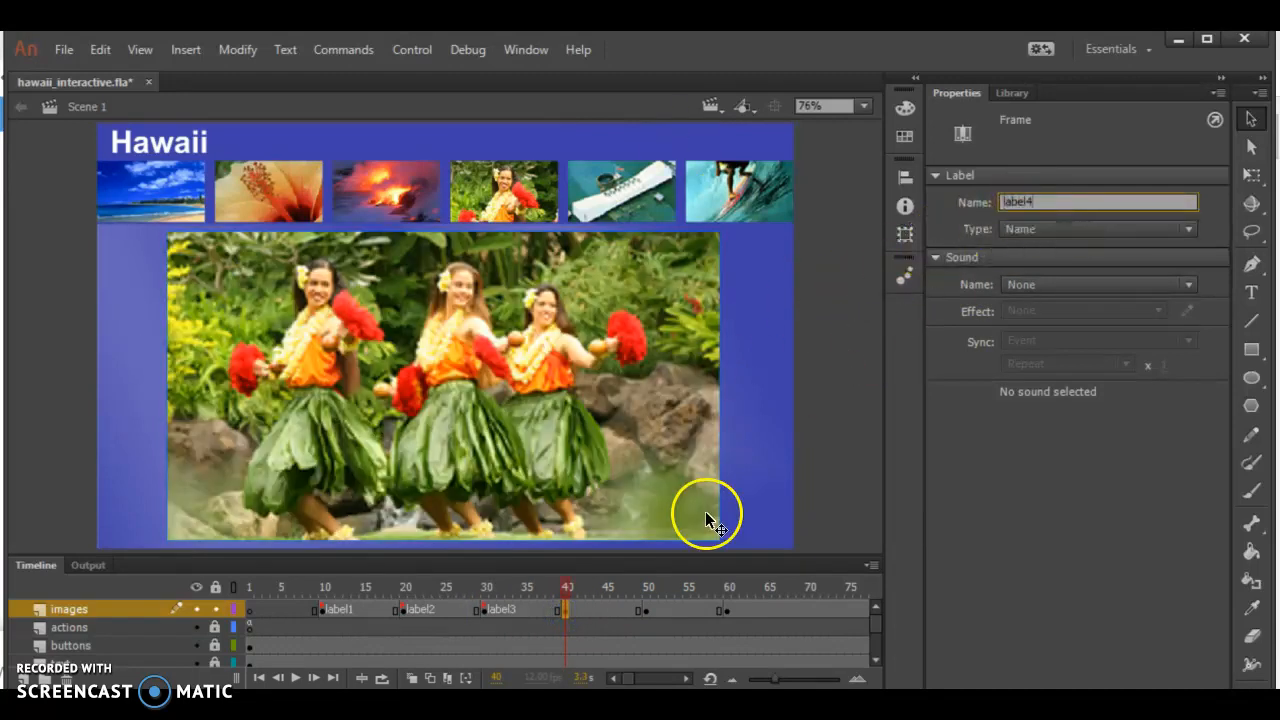
Give the keyframe at frame 50 of the images layer the frame label label5
click(646, 610)
click(1012, 203)
text(label5)
key(Return)
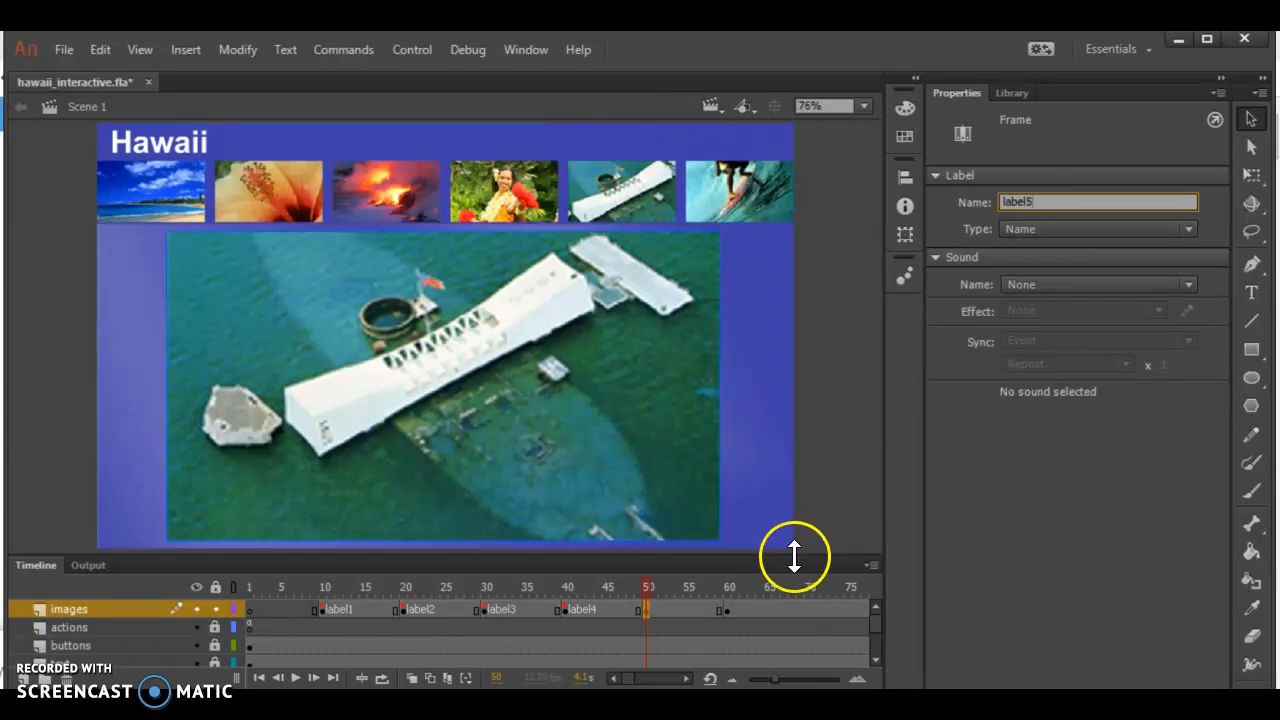
Give the keyframe at frame 60 of the images layer the frame label label6
click(727, 609)
click(1035, 202)
text(lalbe)
key(BackSpace)
key(BackSpace)
key(BackSpace)
text(lb)
key(BackSpace)
key(BackSpace)
key(BackSpace)
text(abel)
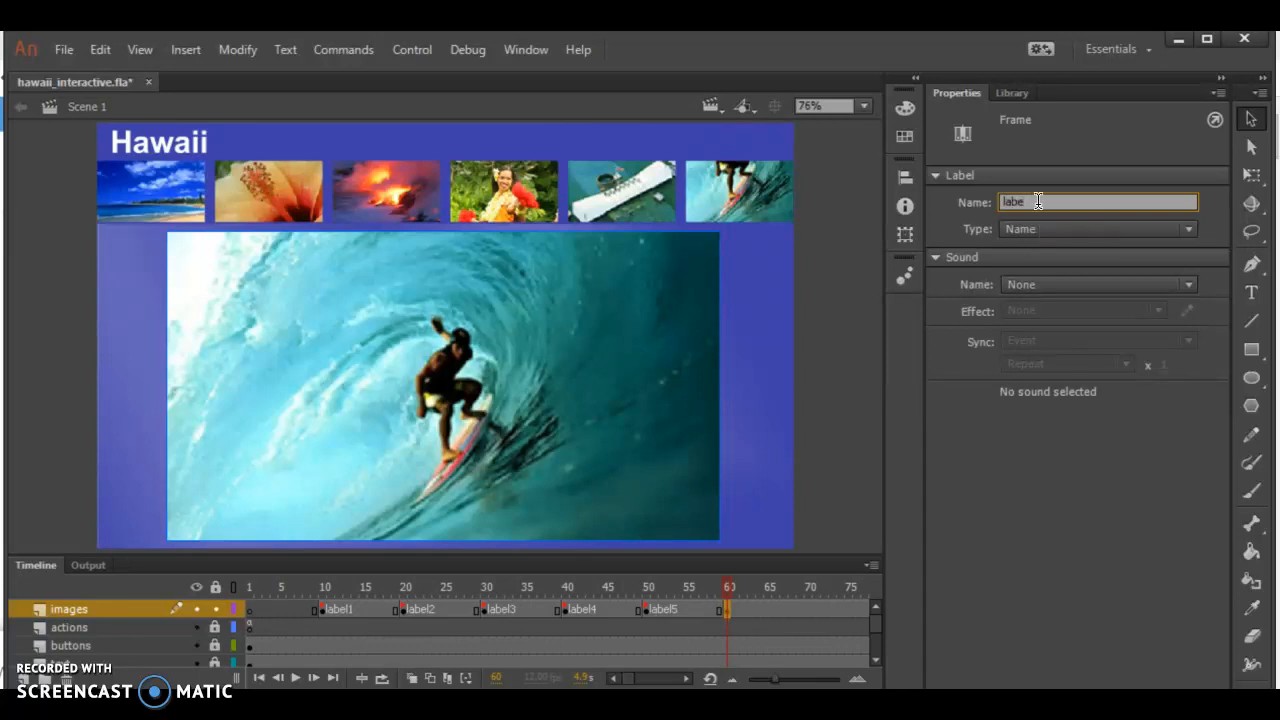
text(6)
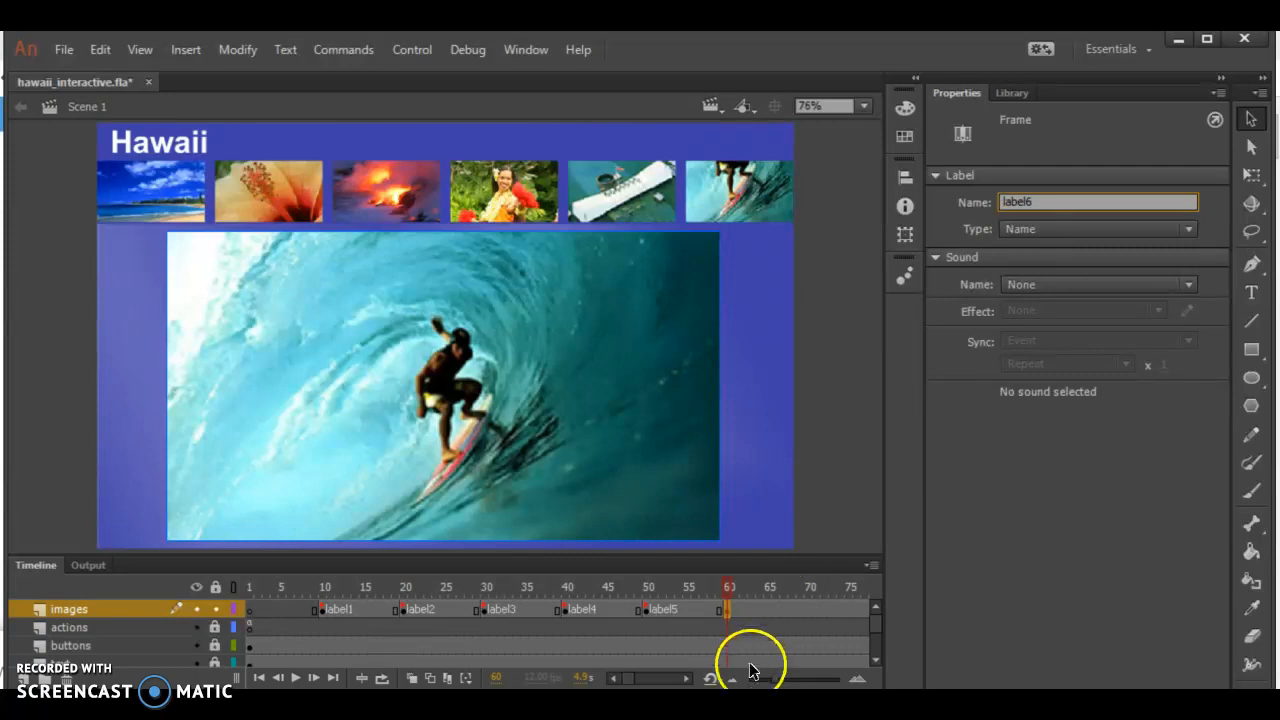
click(688, 626)
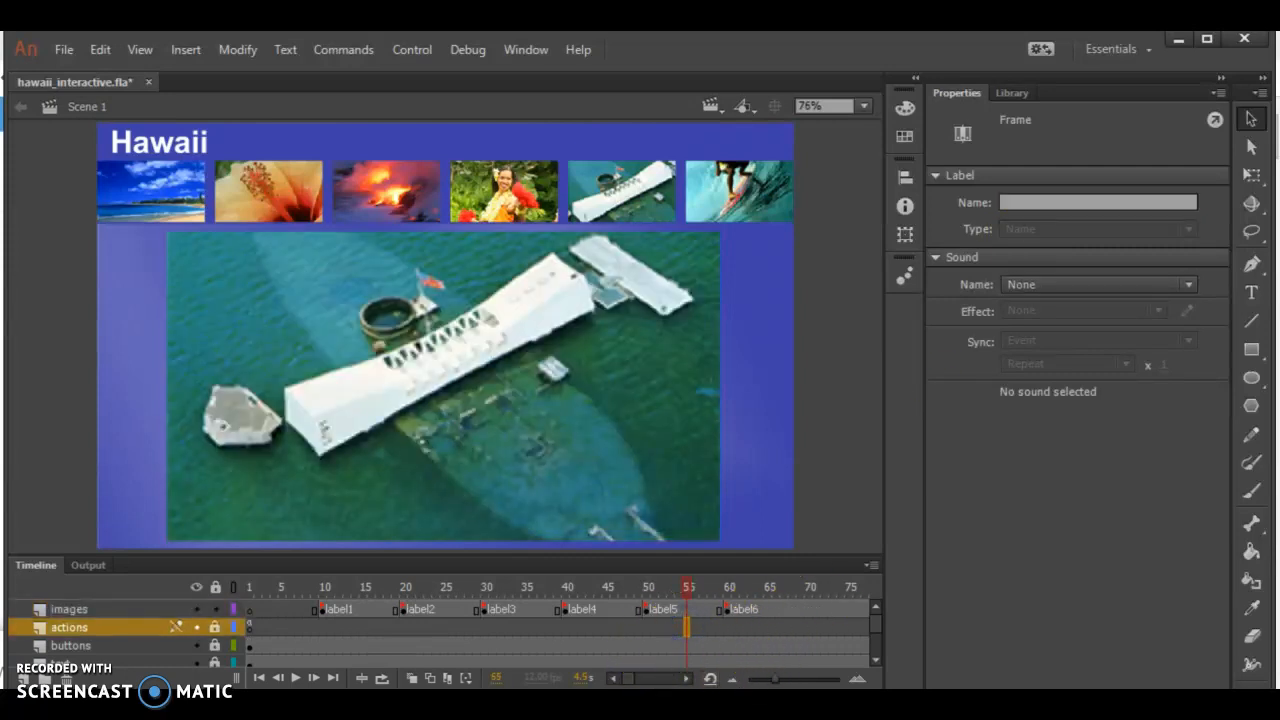
Inspect the end of the images layer around frame 79 and scrub the playhead back to frame 1
click(686, 679)
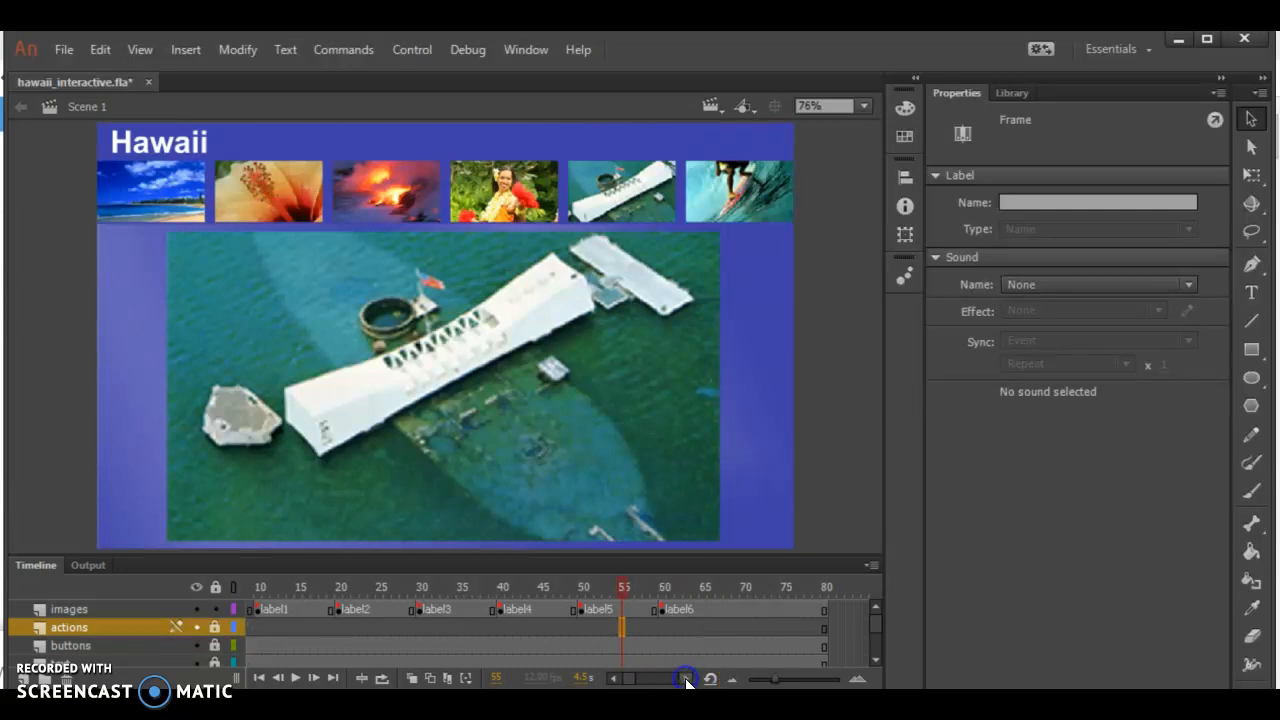
click(818, 608)
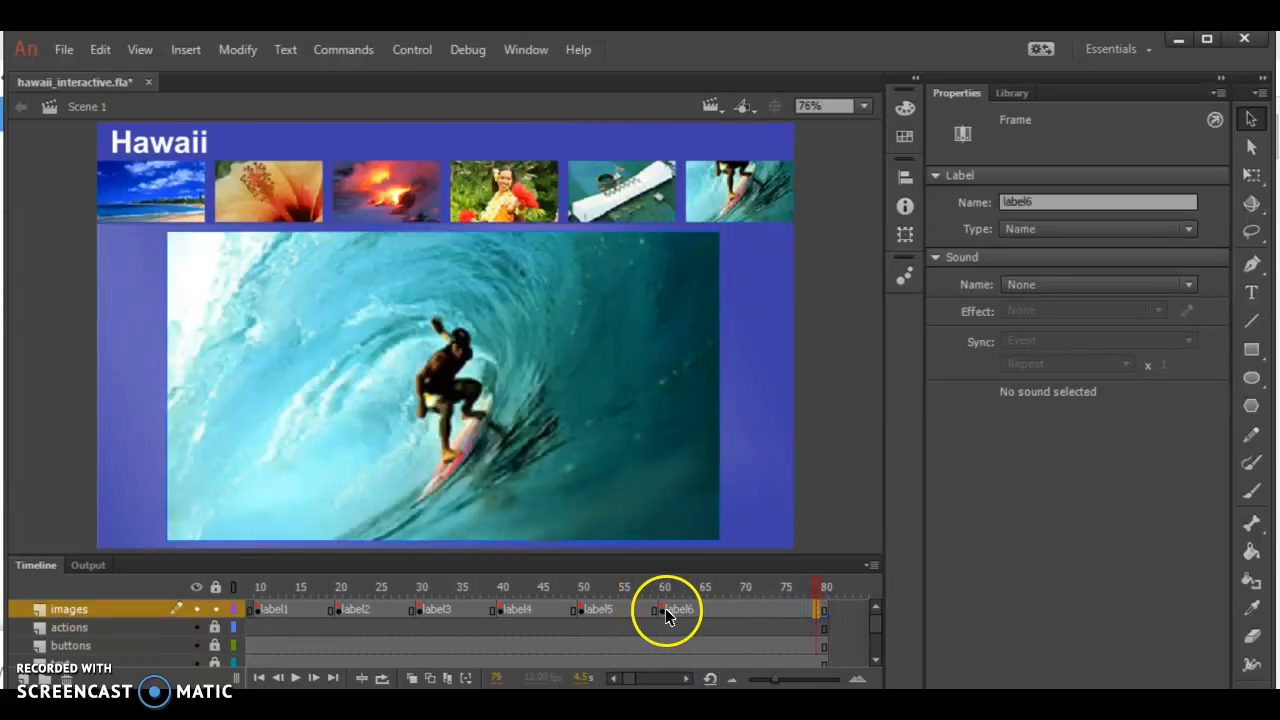
click(810, 590)
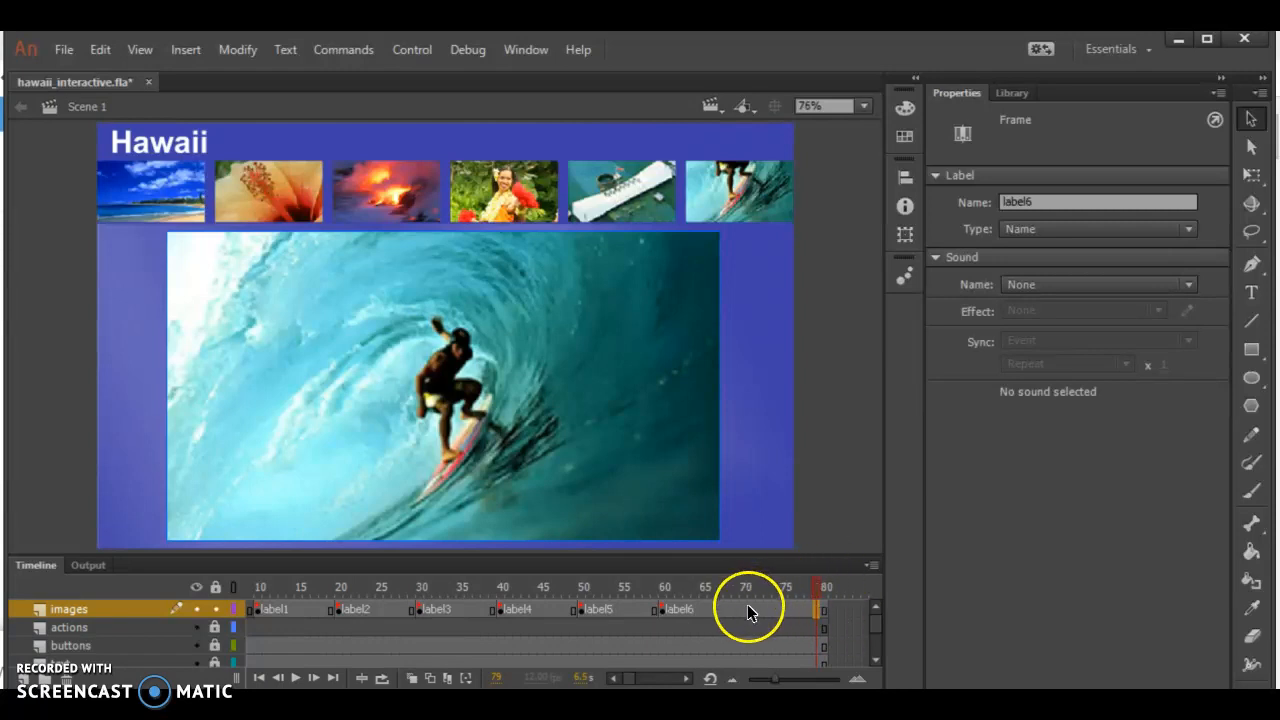
drag(810, 585, 40, 598)
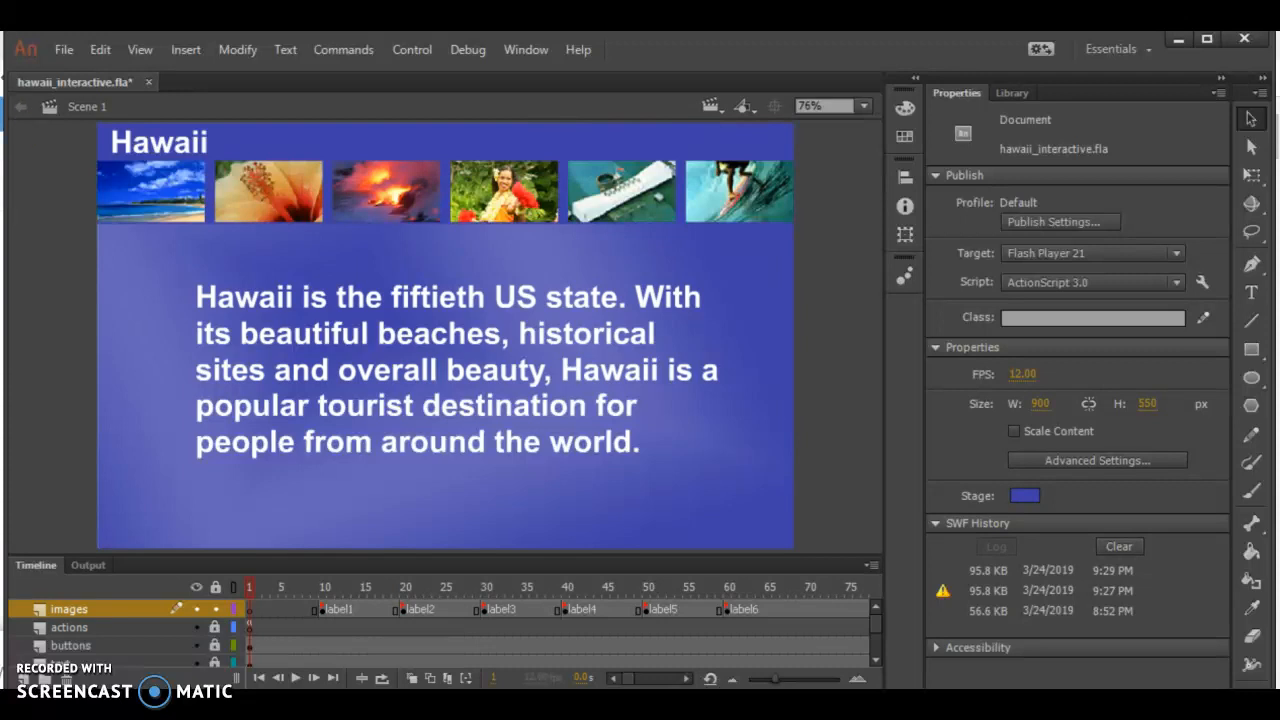
Test the movie and try the beach, surfer, memorial, dancer, lava and hibiscus thumbnail buttons to check the large image each one opens
click(412, 52)
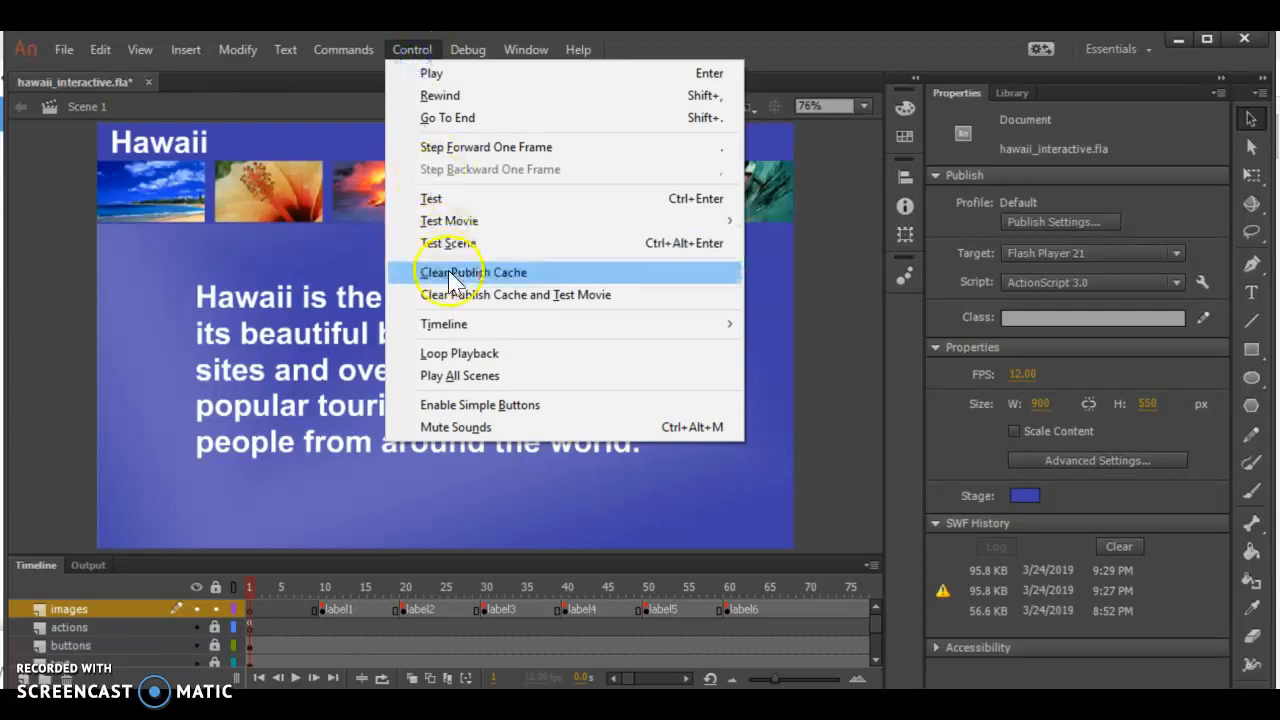
click(465, 200)
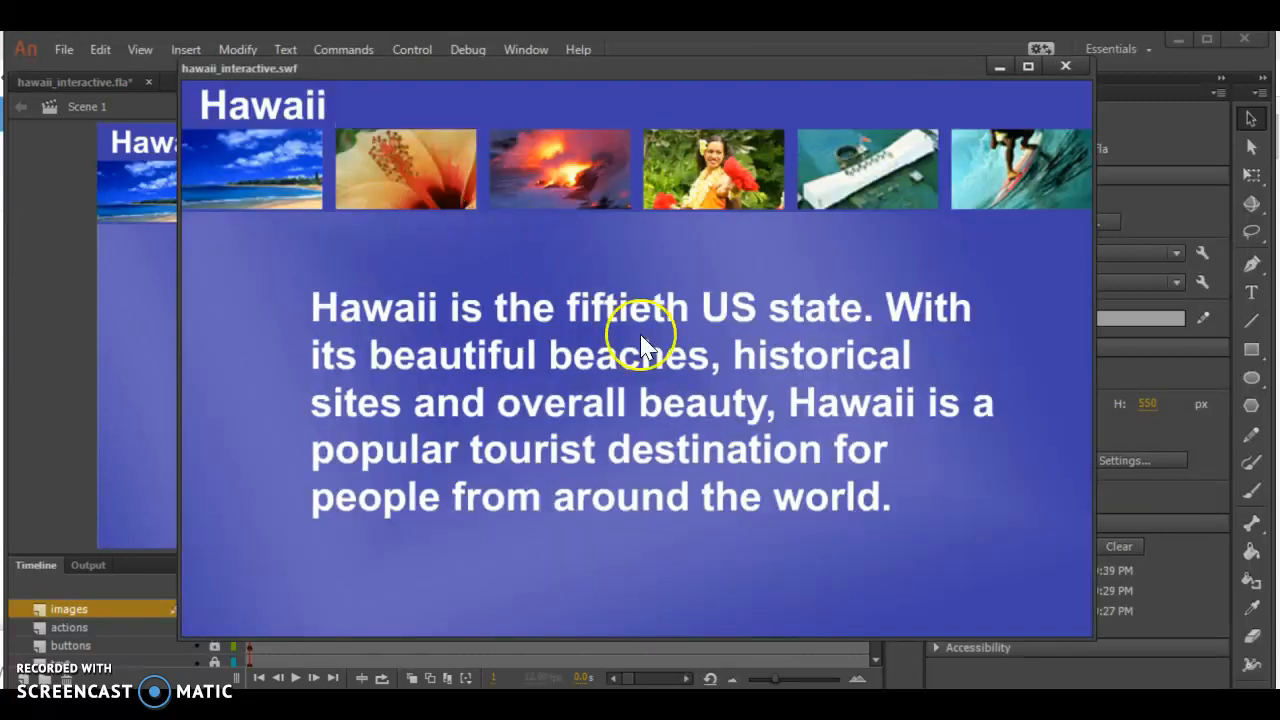
click(236, 170)
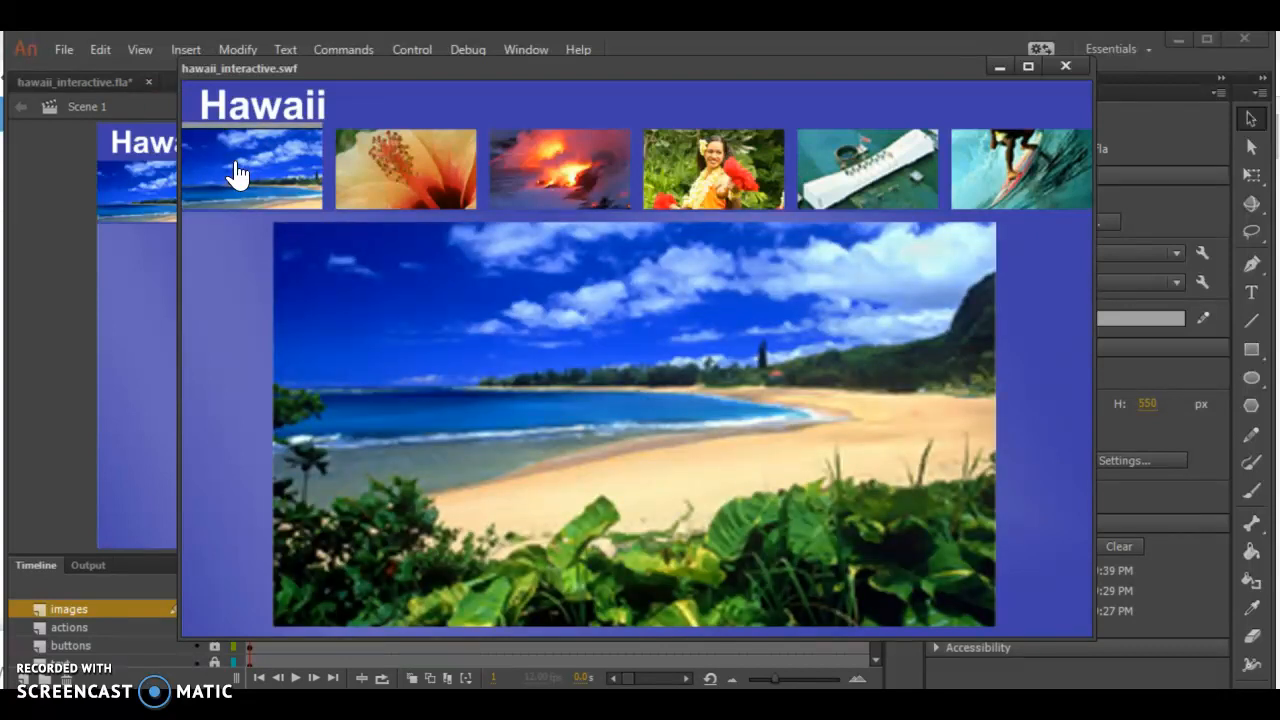
click(1012, 183)
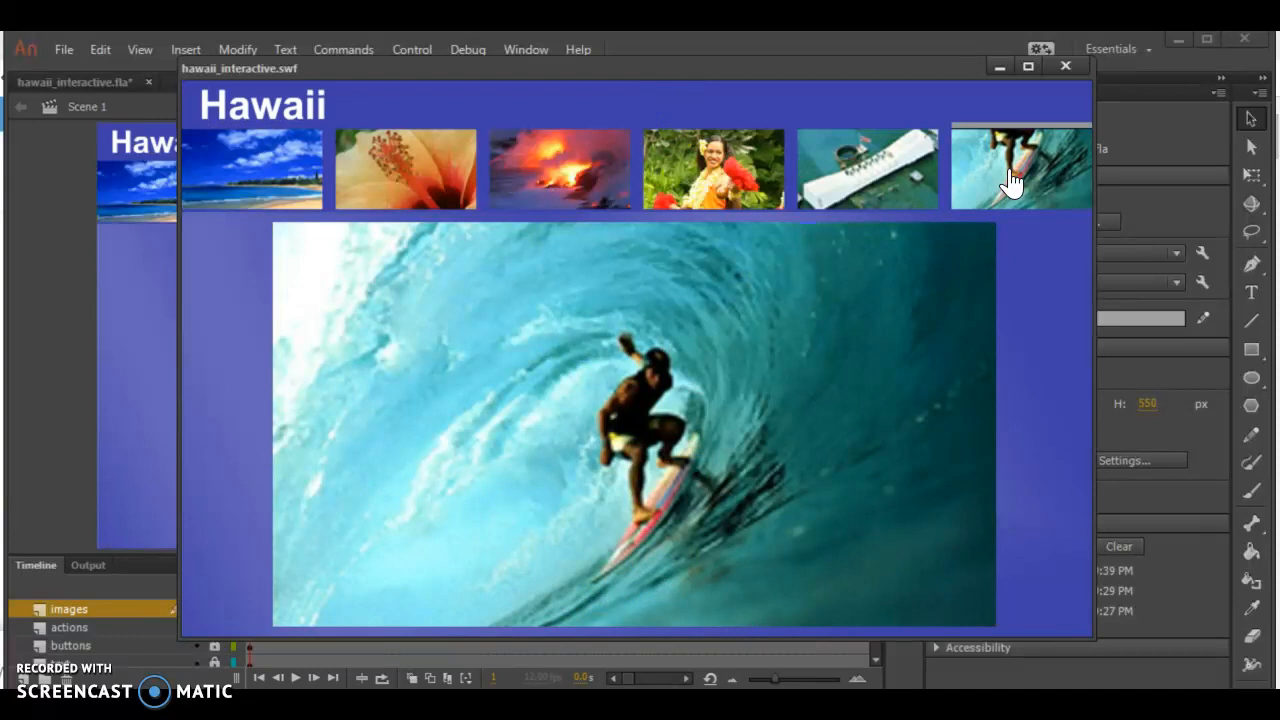
click(864, 180)
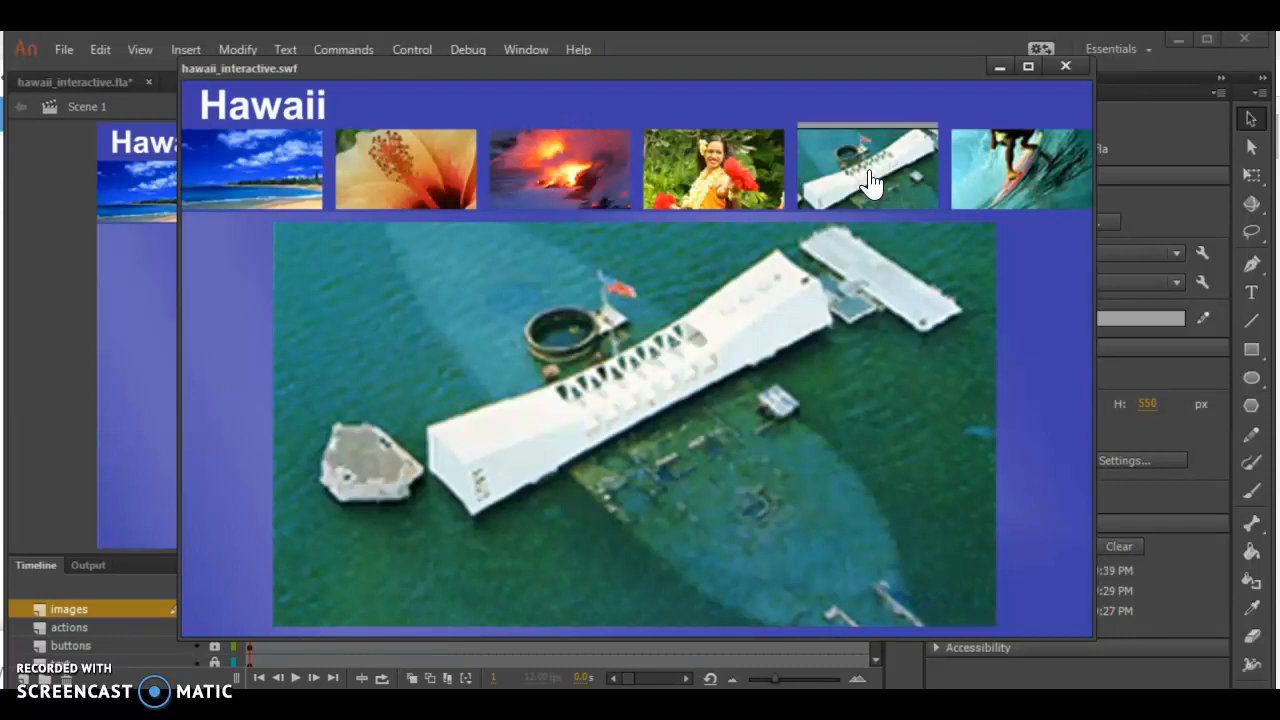
click(716, 174)
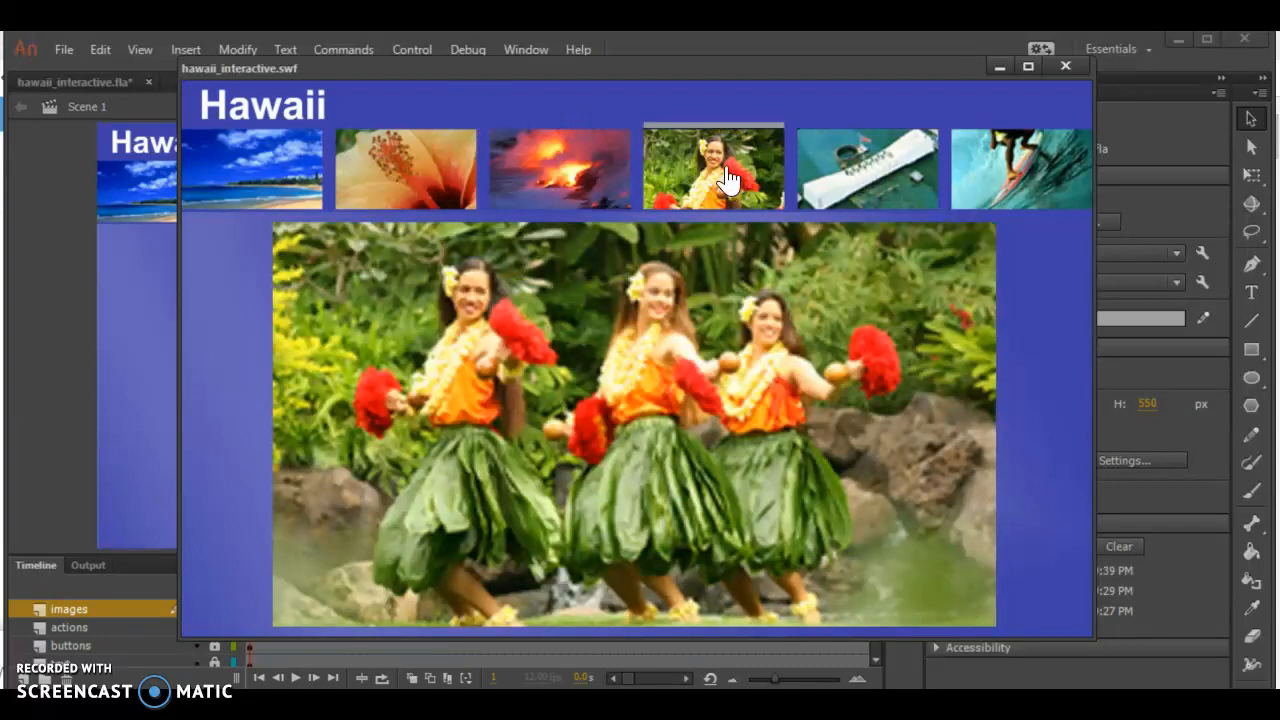
click(565, 171)
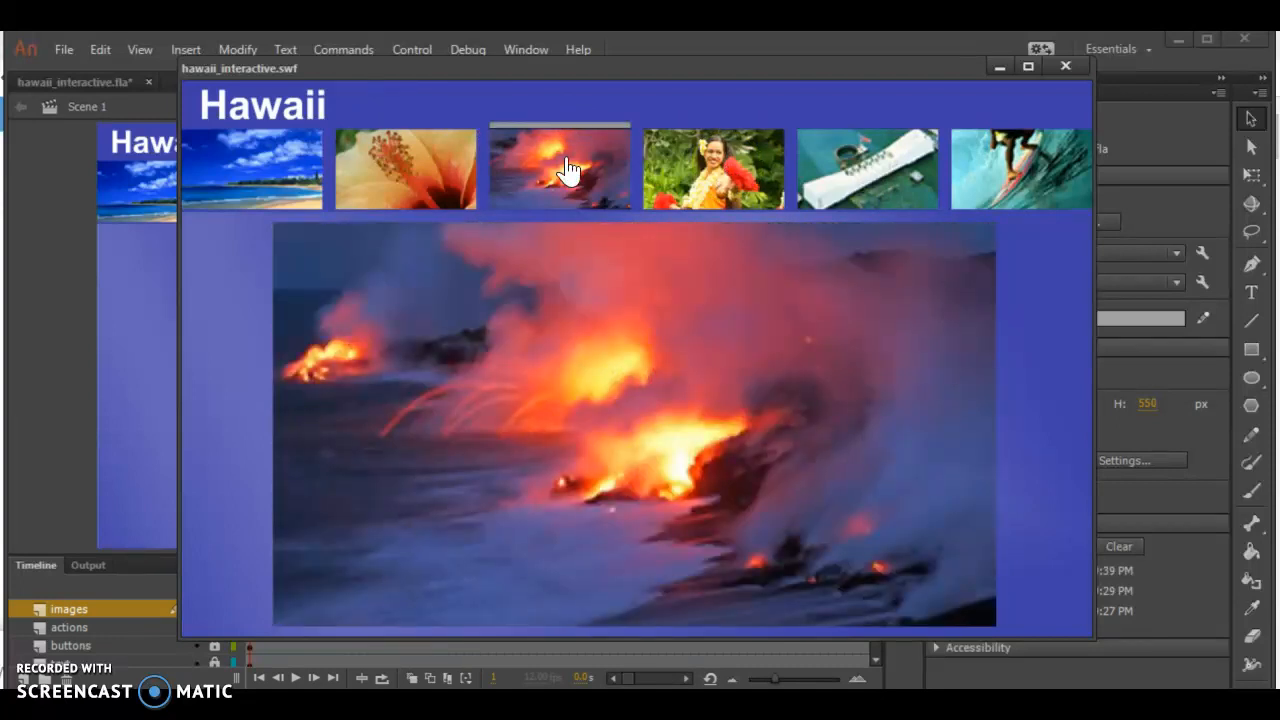
click(430, 171)
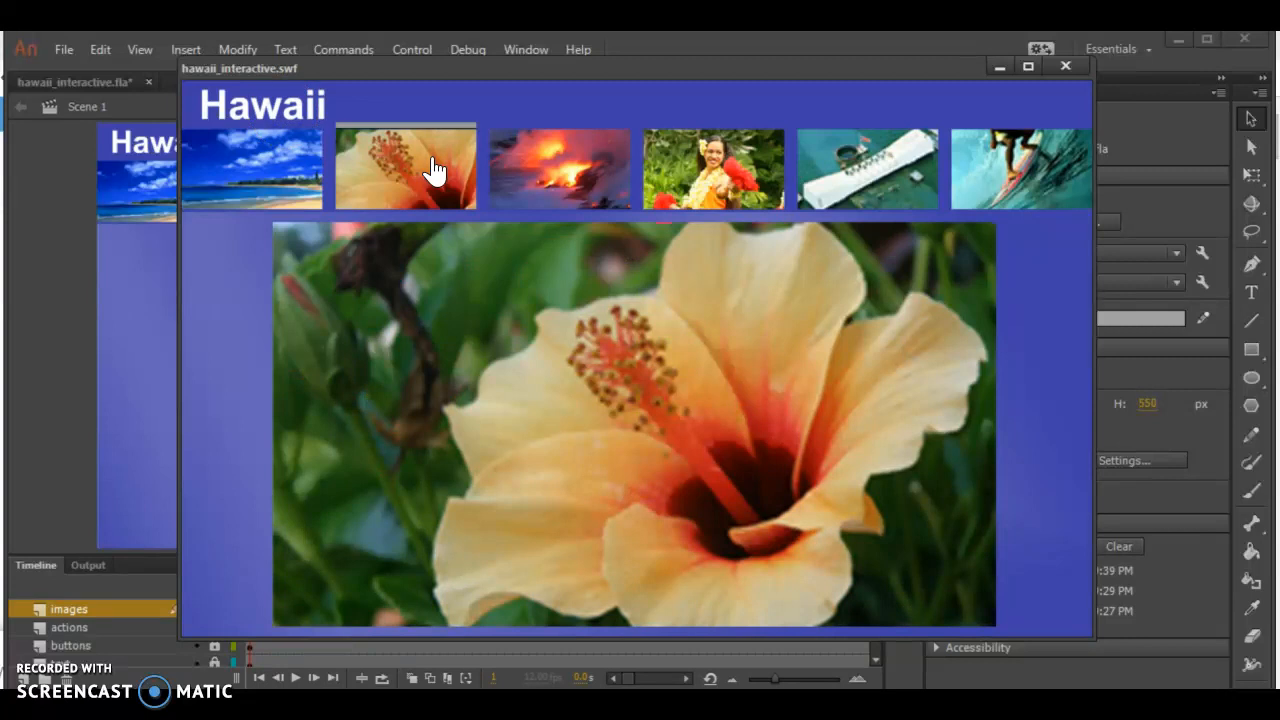